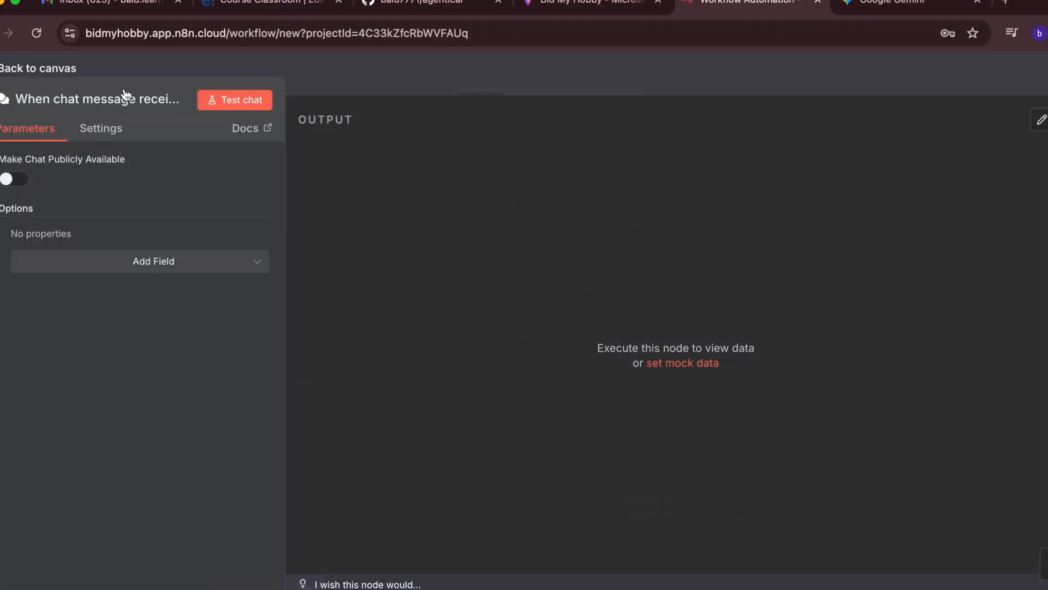
# Add an AI Agent node after the chat message trigger, keeping its default parameters, and return to the canvas.
pyautogui.click(6, 68)
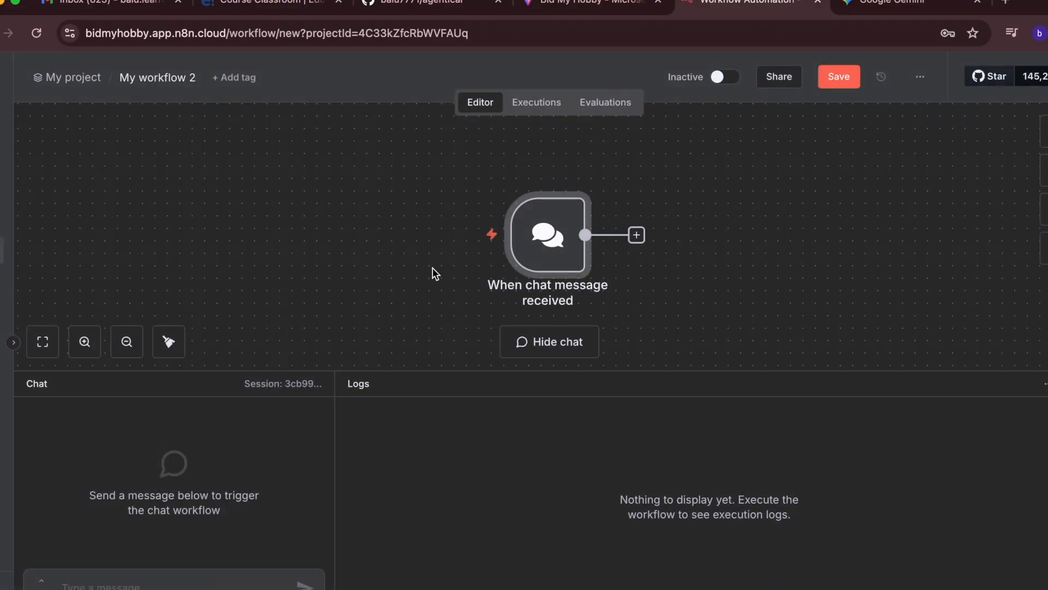
pyautogui.click(636, 235)
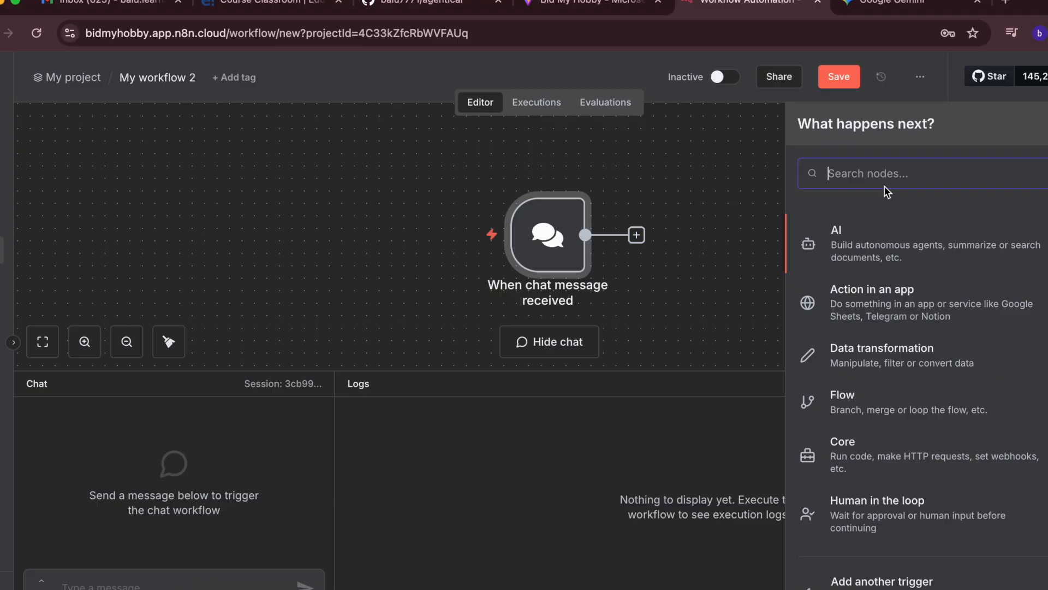
pyautogui.write('Agen')
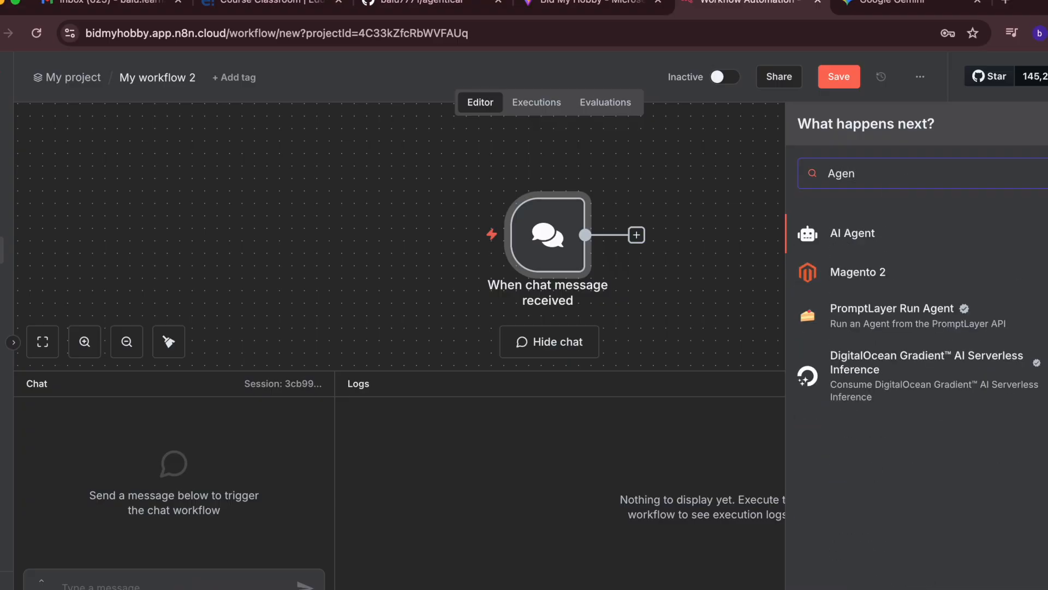
pyautogui.click(857, 234)
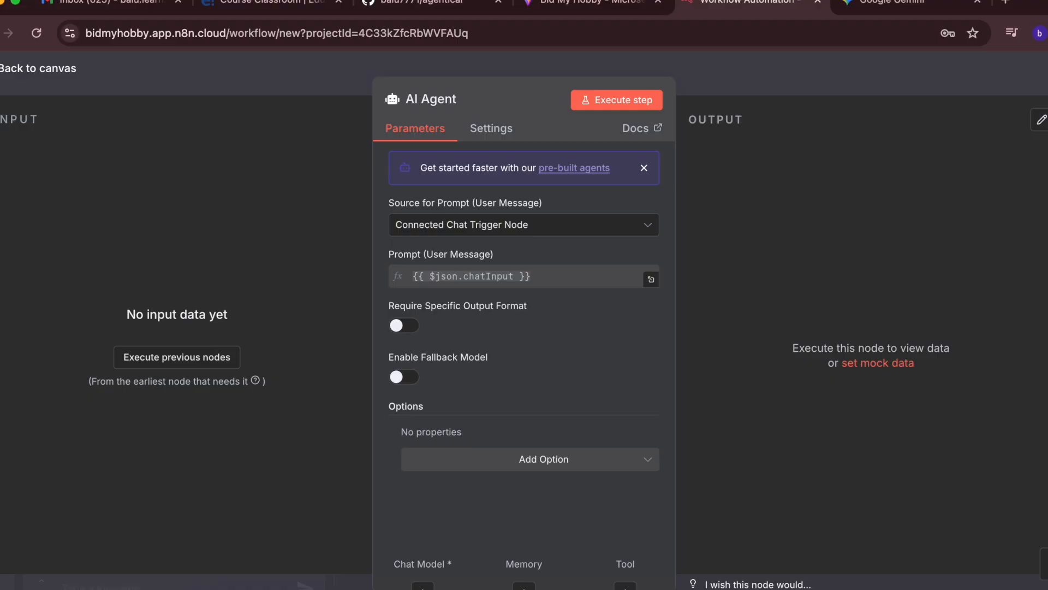
pyautogui.click(37, 79)
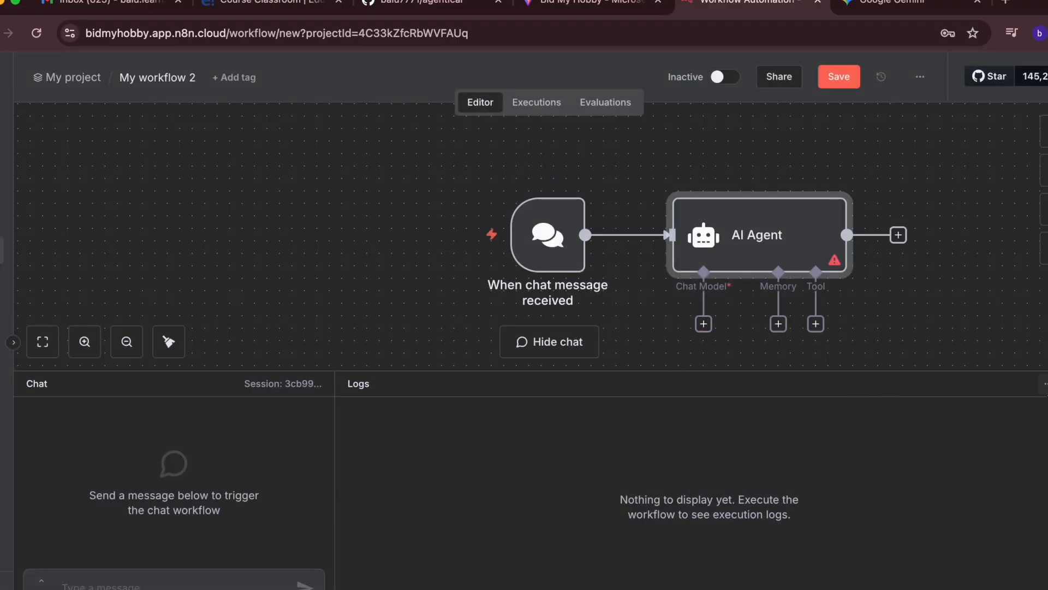
# Collapse the chat and logs area and attach an OpenAI Chat Model to the AI Agent.
pyautogui.click(1047, 384)
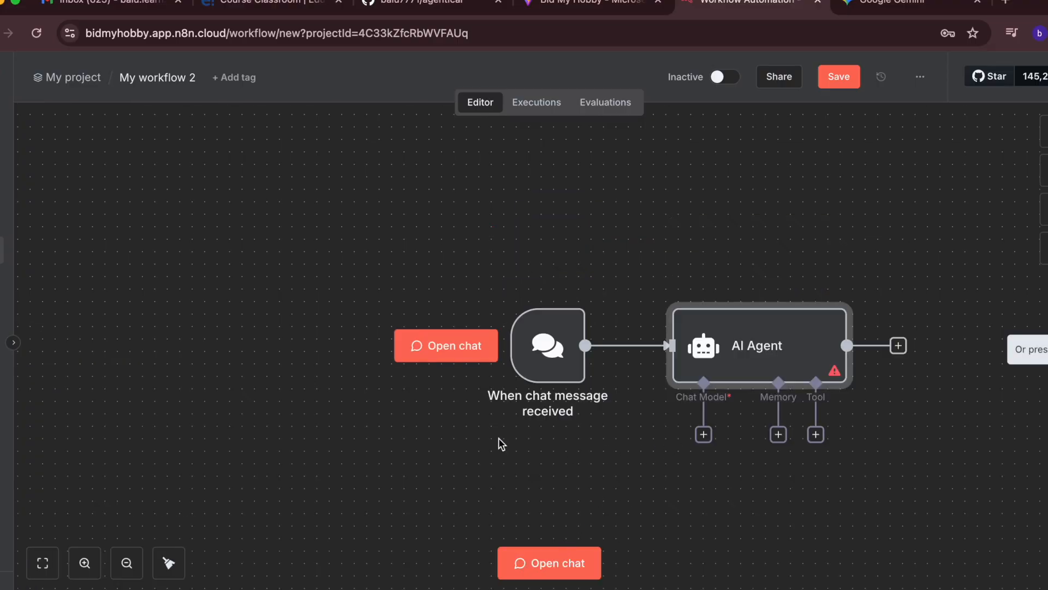
pyautogui.scroll(-3, 499, 438)
pyautogui.hscroll(2, 499, 438)
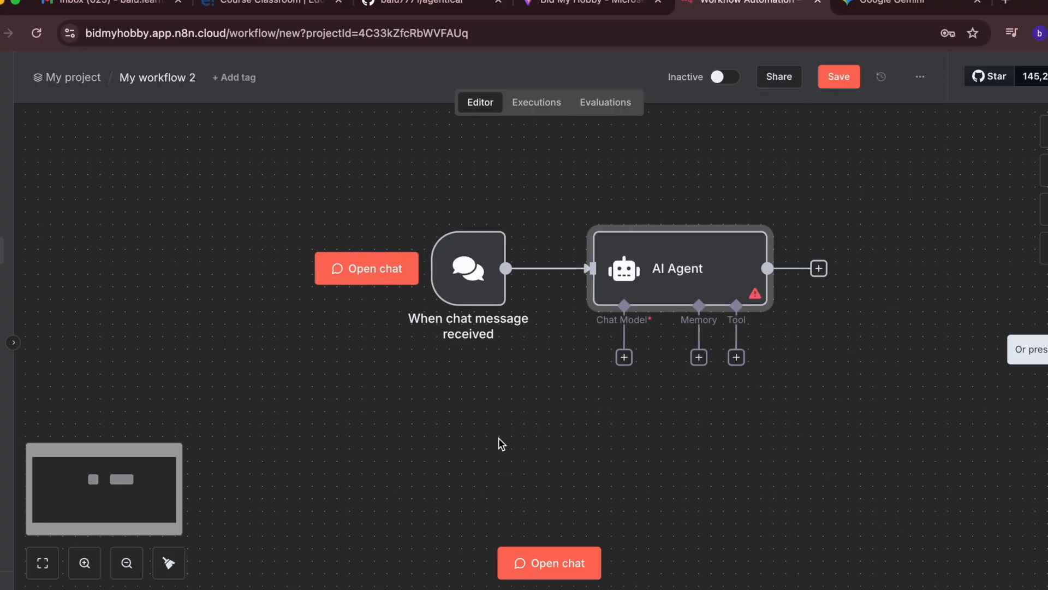
pyautogui.click(625, 358)
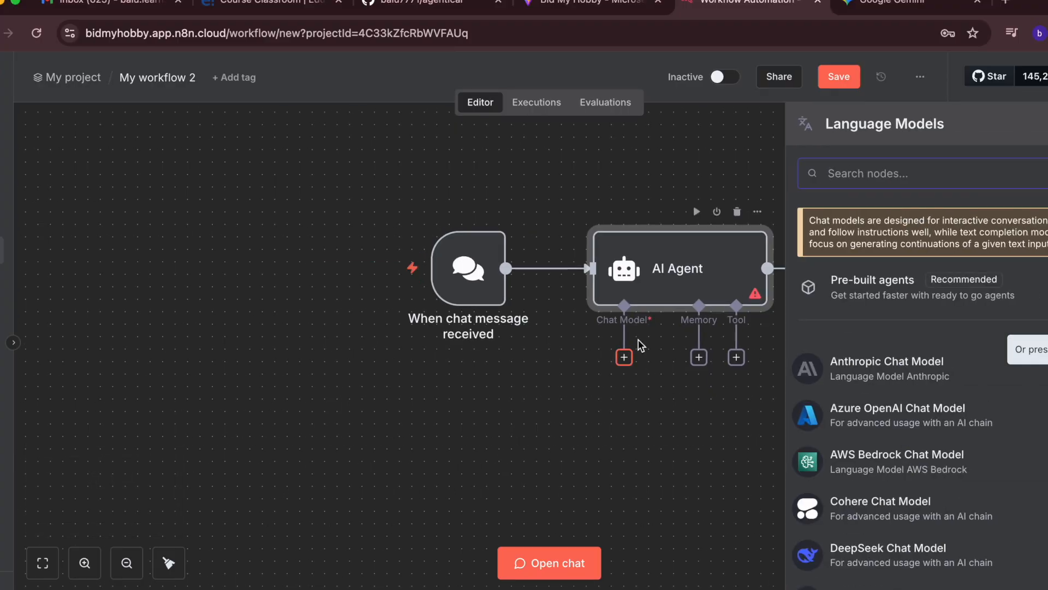
pyautogui.write('open')
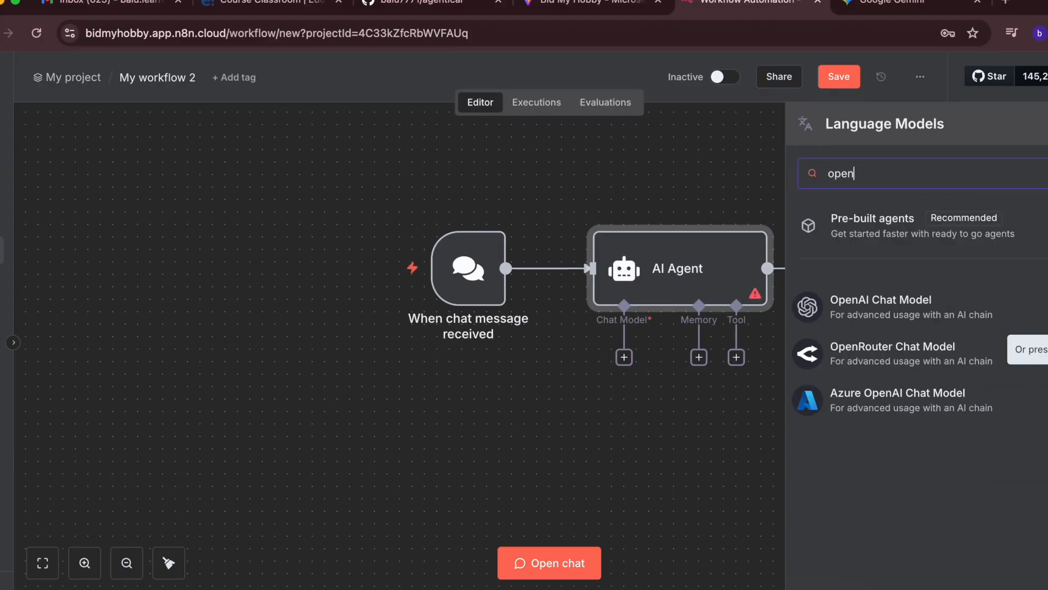
pyautogui.click(860, 302)
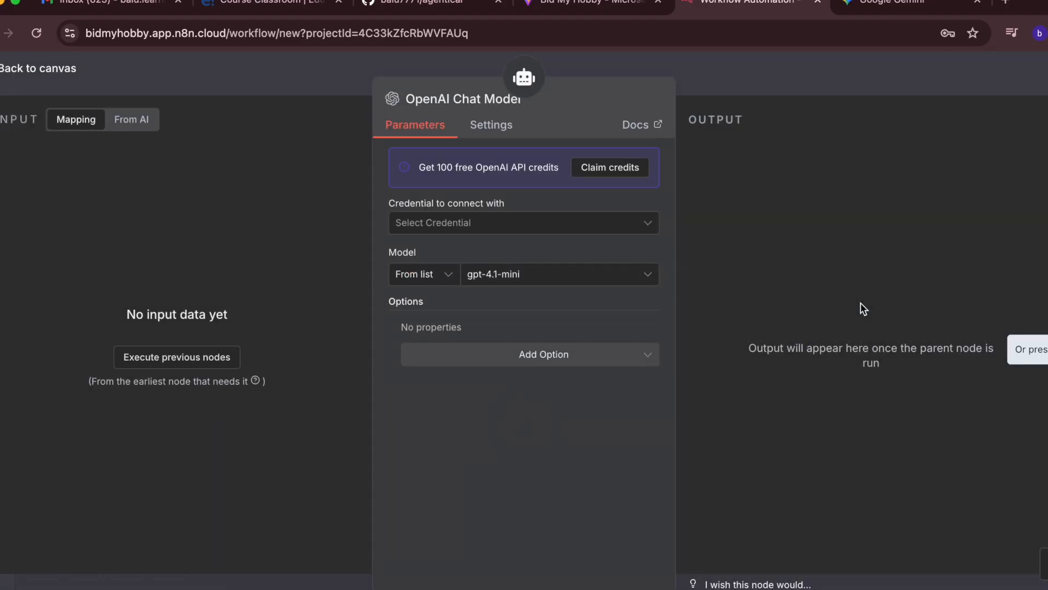
# Create a new OpenAI credential for the chat model by pasting the API key, and save it.
pyautogui.click(543, 226)
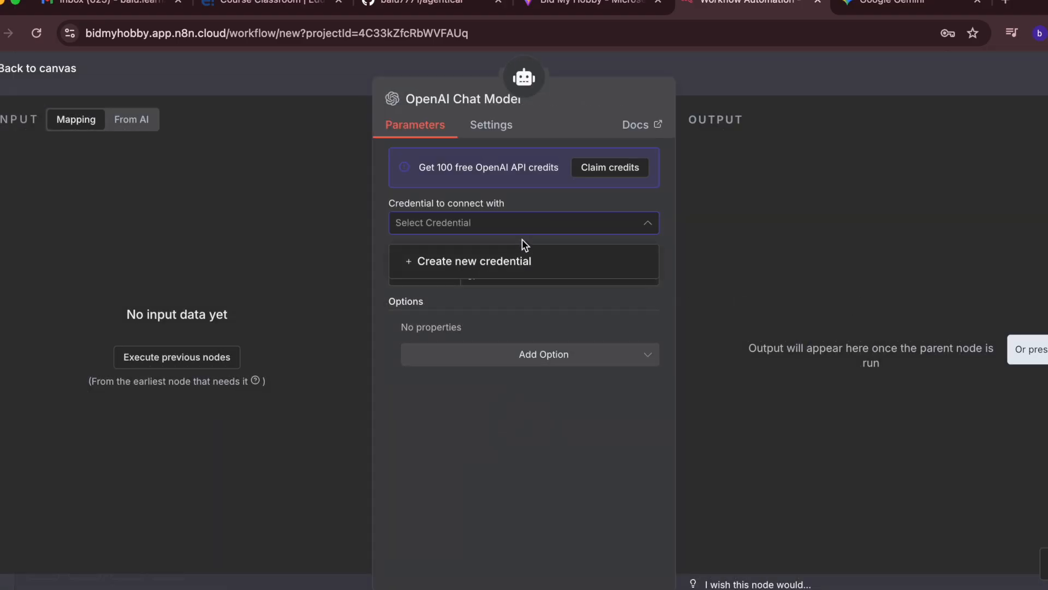
pyautogui.click(553, 208)
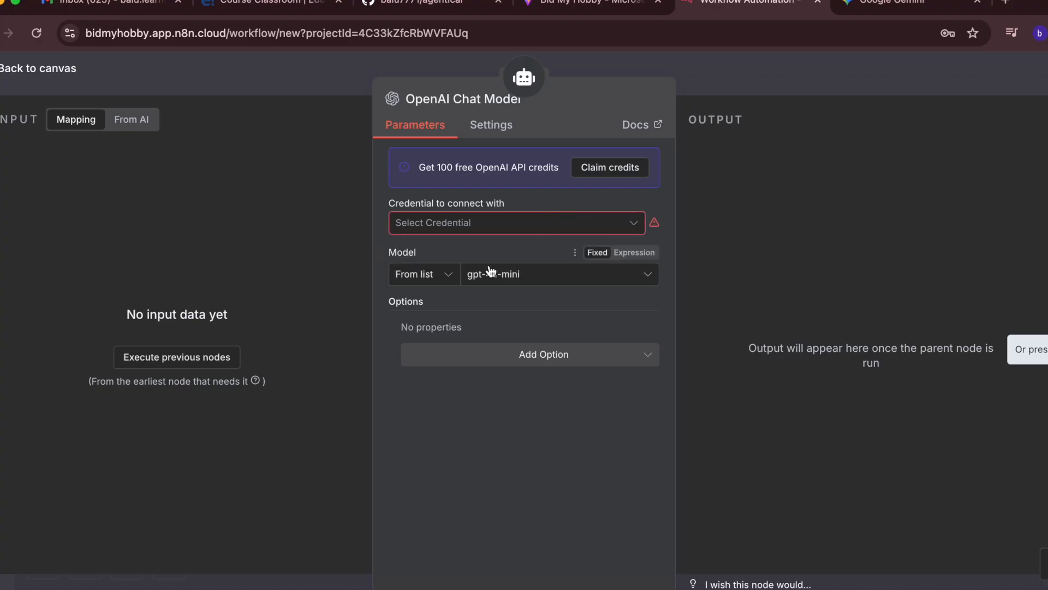
pyautogui.click(514, 226)
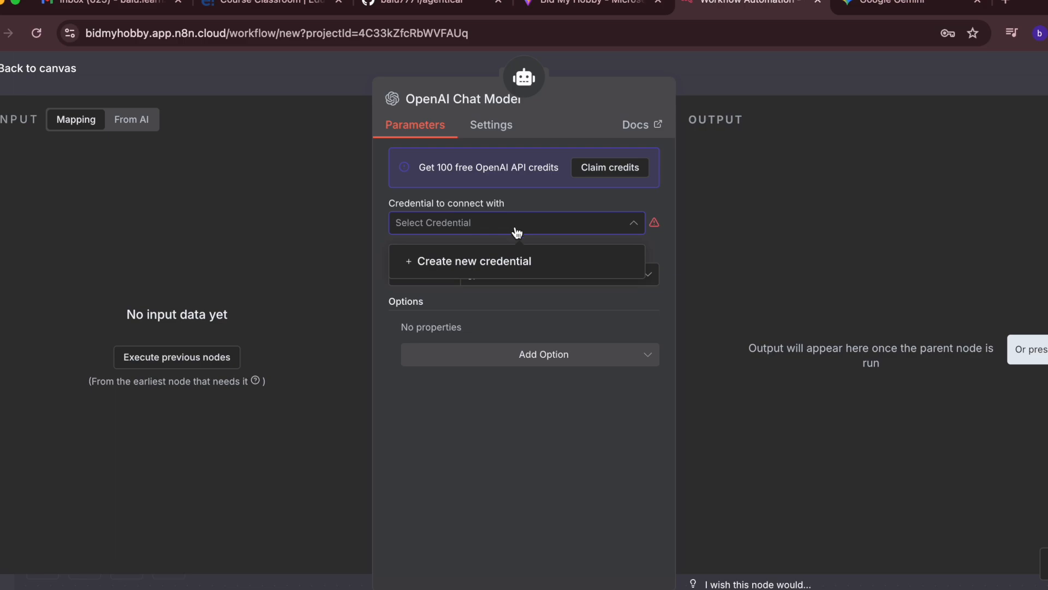
pyautogui.click(506, 262)
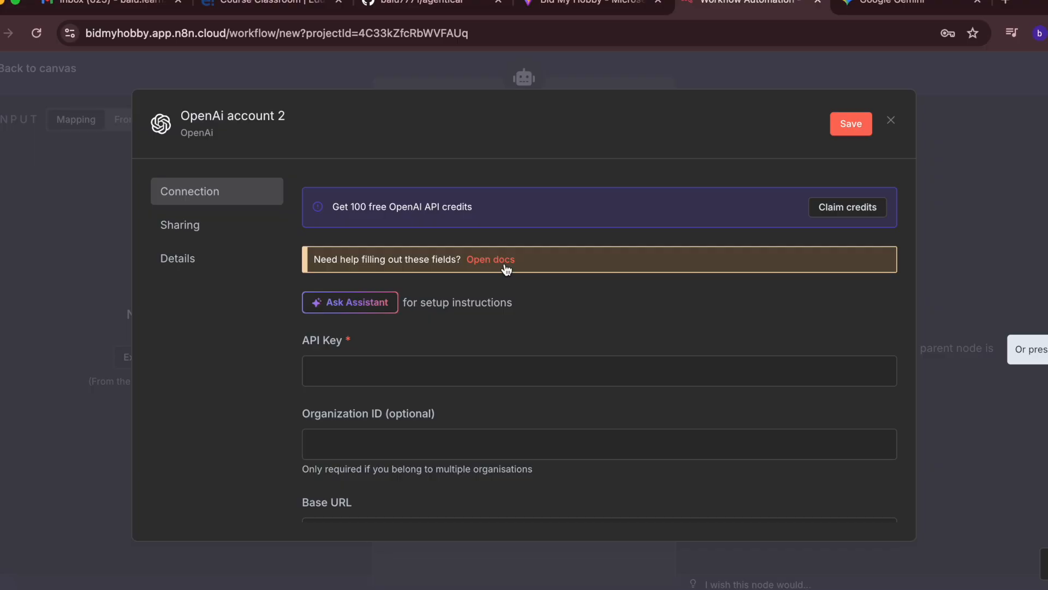
pyautogui.click(438, 379)
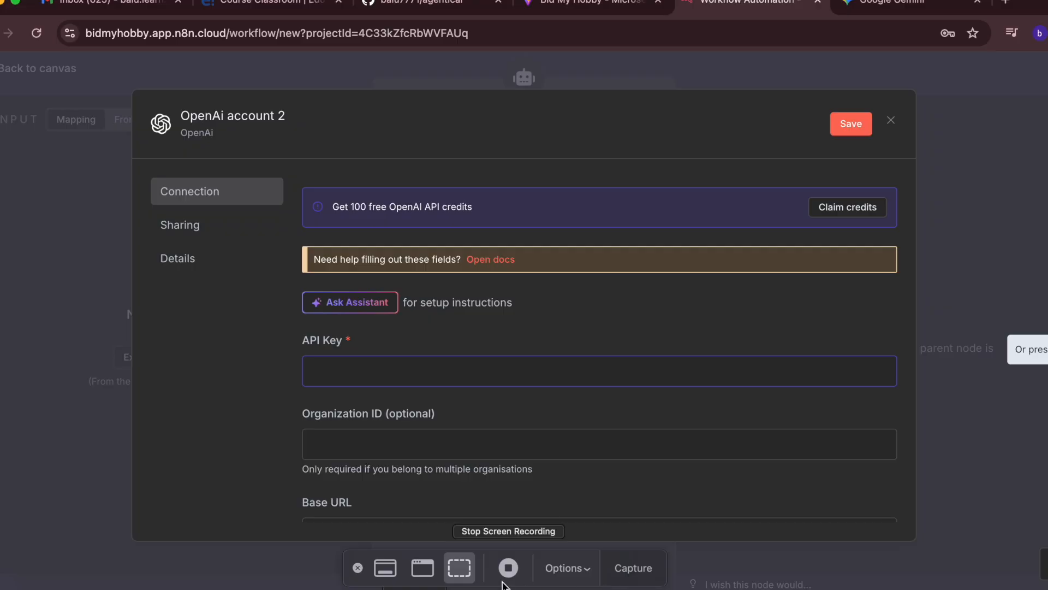
pyautogui.press('super+v')
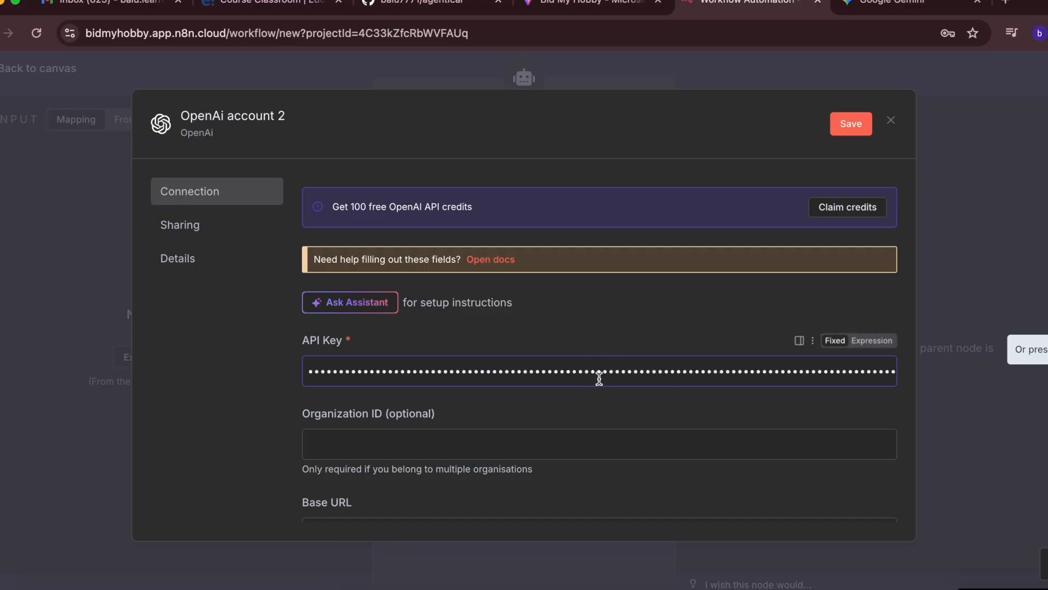
pyautogui.click(848, 129)
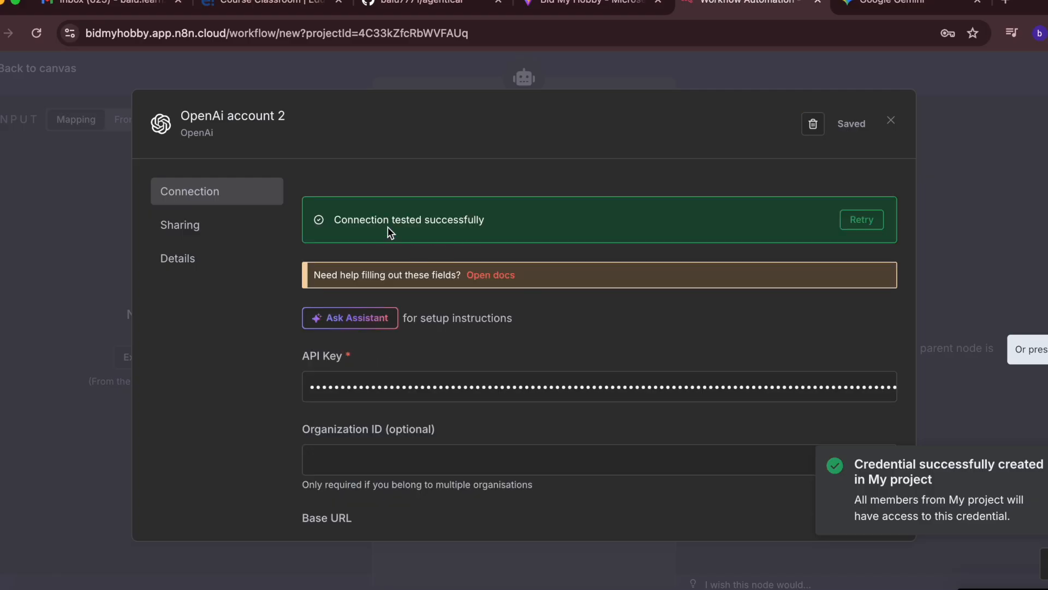
# Close the saved credential, refuse to store its password in the browser, and return to the workflow canvas.
pyautogui.scroll(-5, 466, 393)
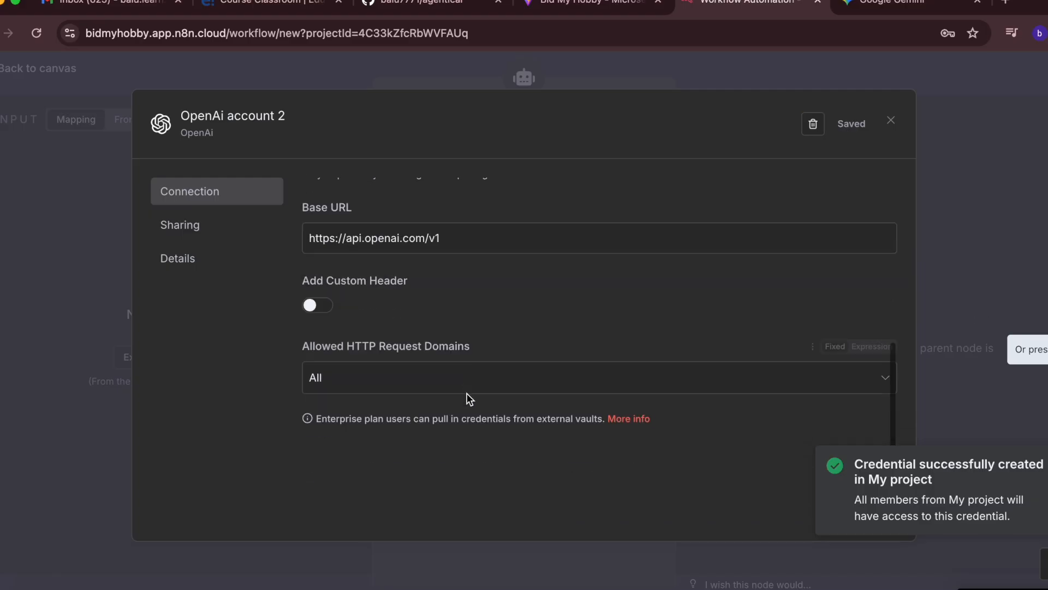
pyautogui.scroll(5, 467, 393)
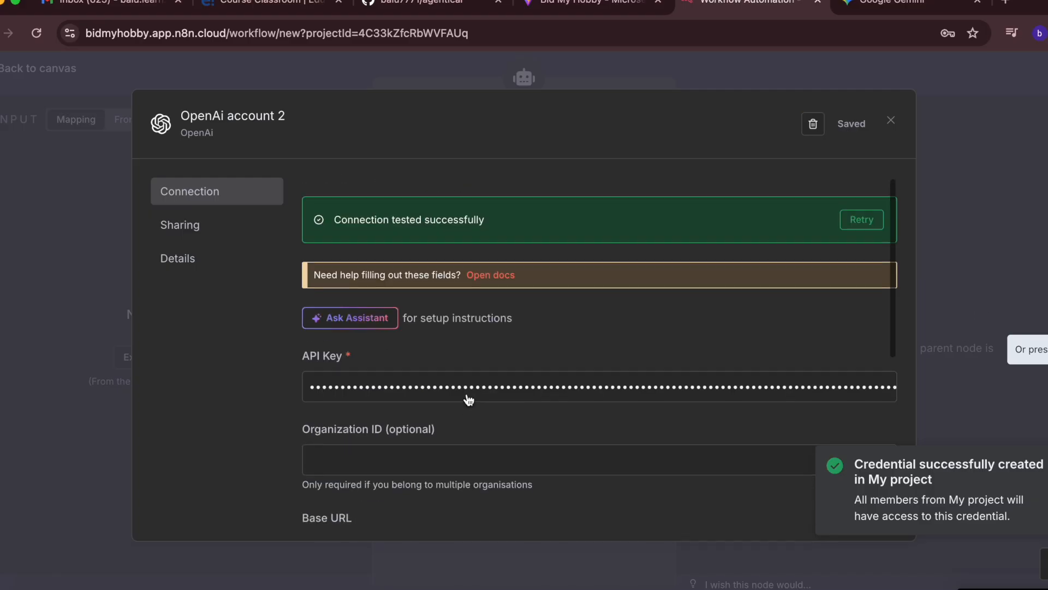
pyautogui.click(892, 122)
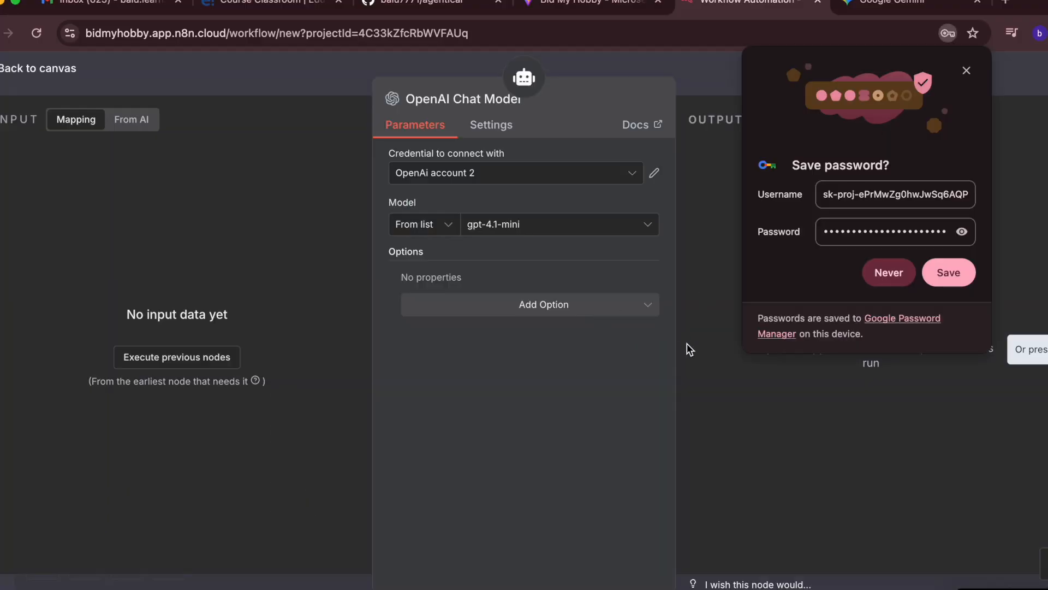
pyautogui.click(888, 271)
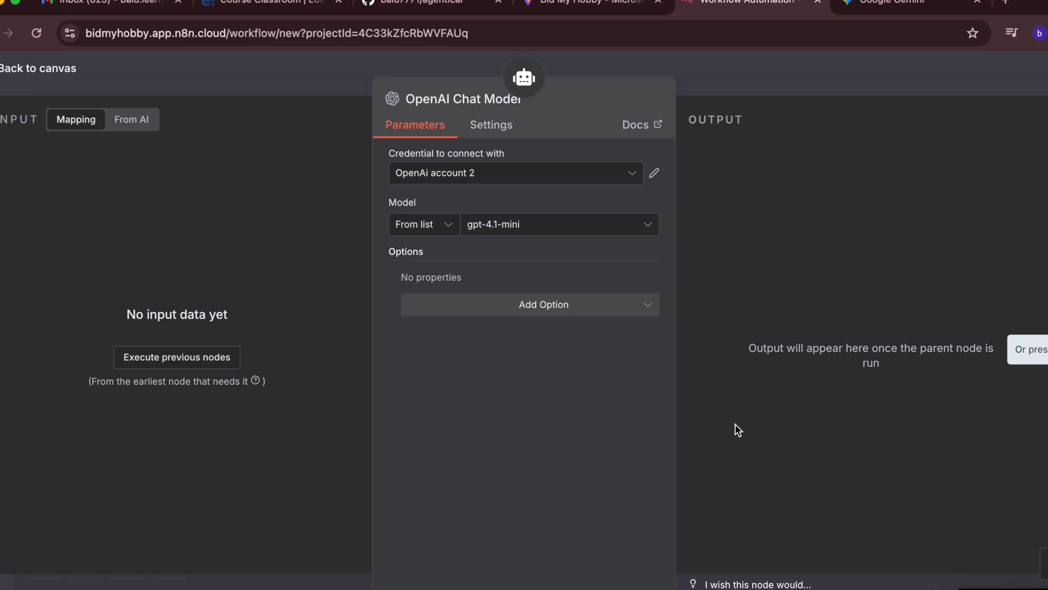
pyautogui.click(53, 71)
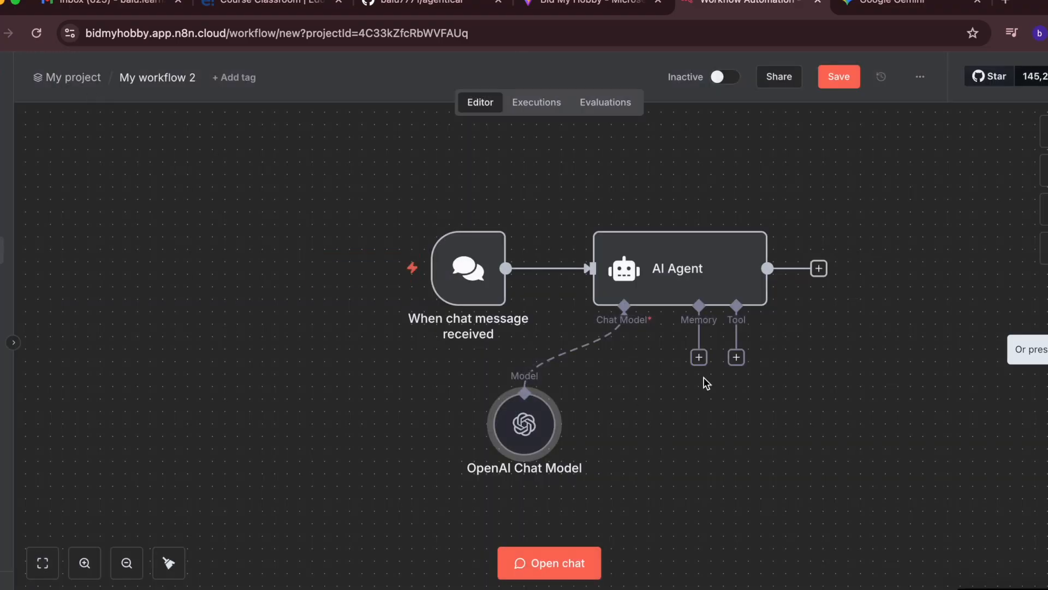
# Attach a Simple Memory node to the AI Agent, keeping its default session and context settings.
pyautogui.click(699, 358)
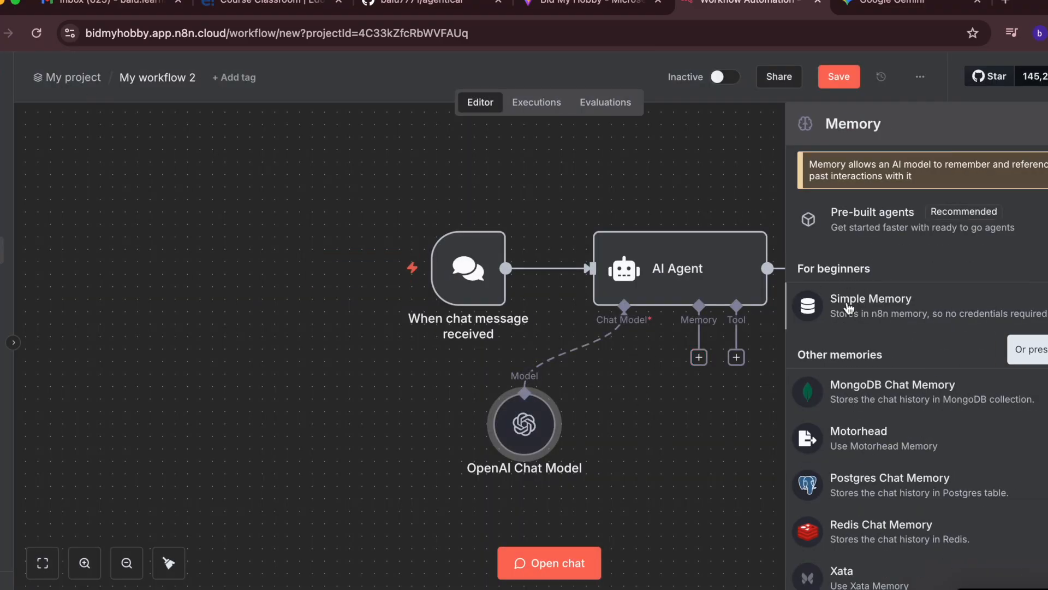
pyautogui.click(848, 305)
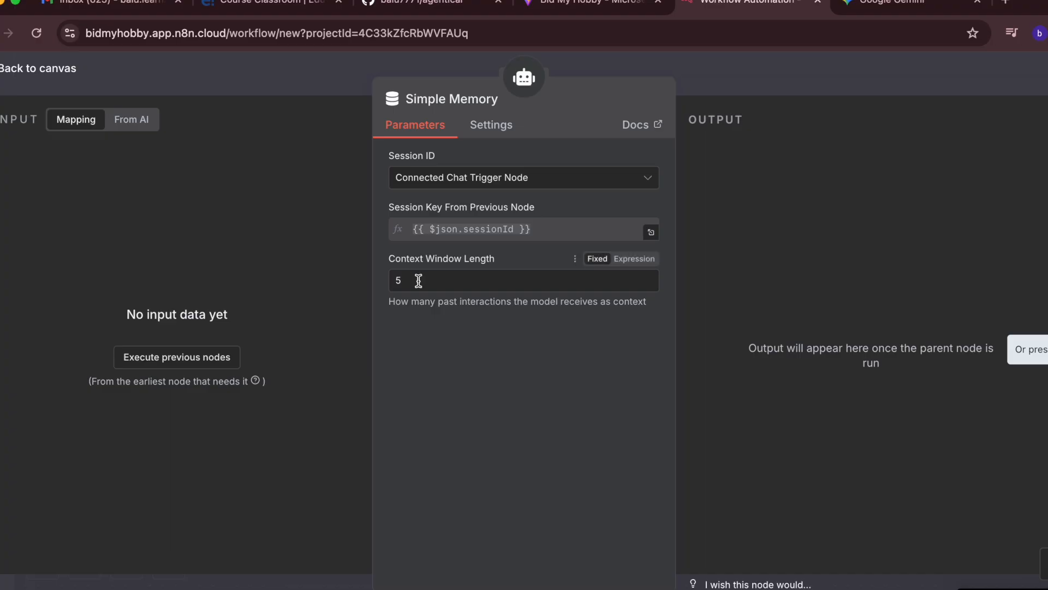
pyautogui.press('Escape')
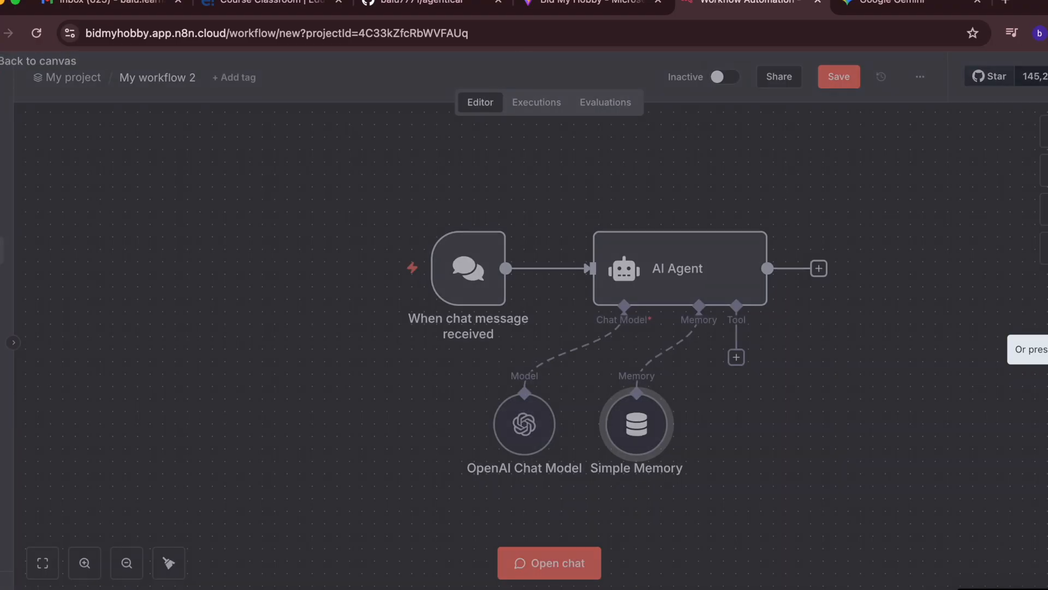
# Find Wikipedia among the available tools, attach it to the AI Agent, and return to the canvas.
pyautogui.click(737, 358)
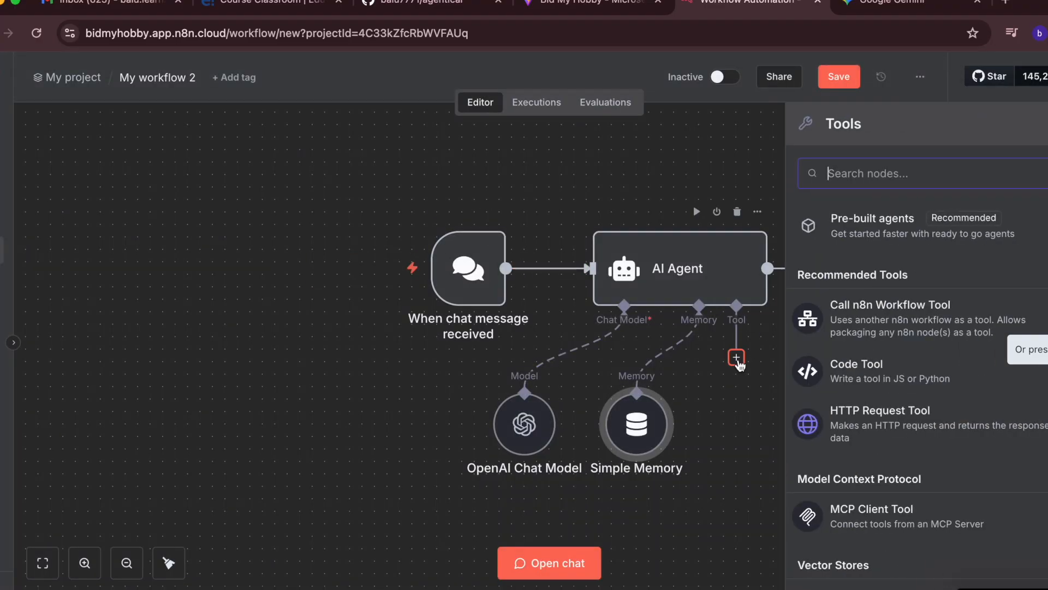
pyautogui.scroll(-6, 914, 445)
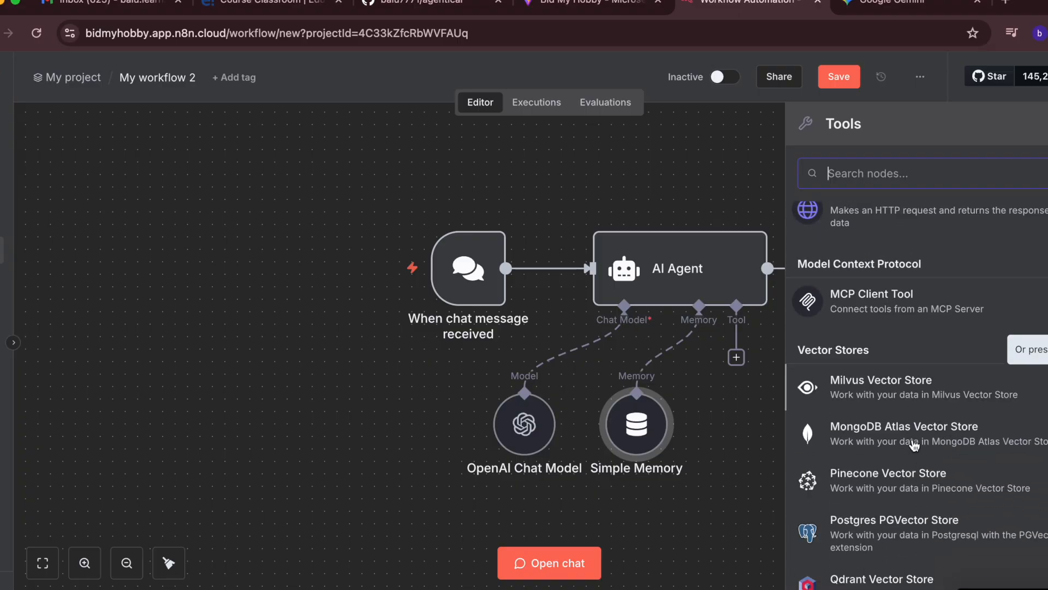
pyautogui.scroll(-5, 914, 445)
pyautogui.scroll(10, 914, 445)
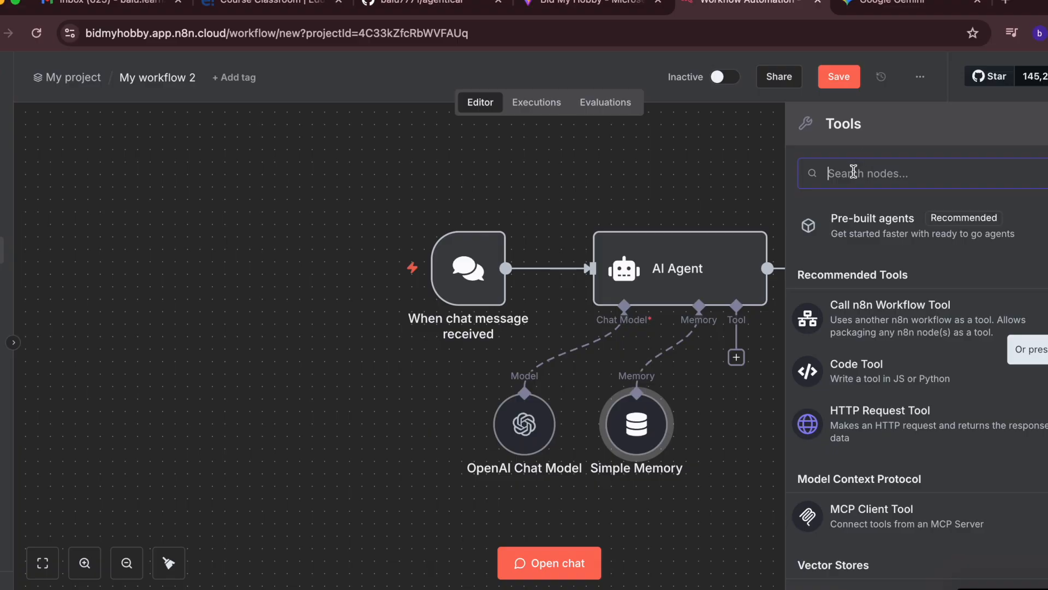
pyautogui.write('wiki')
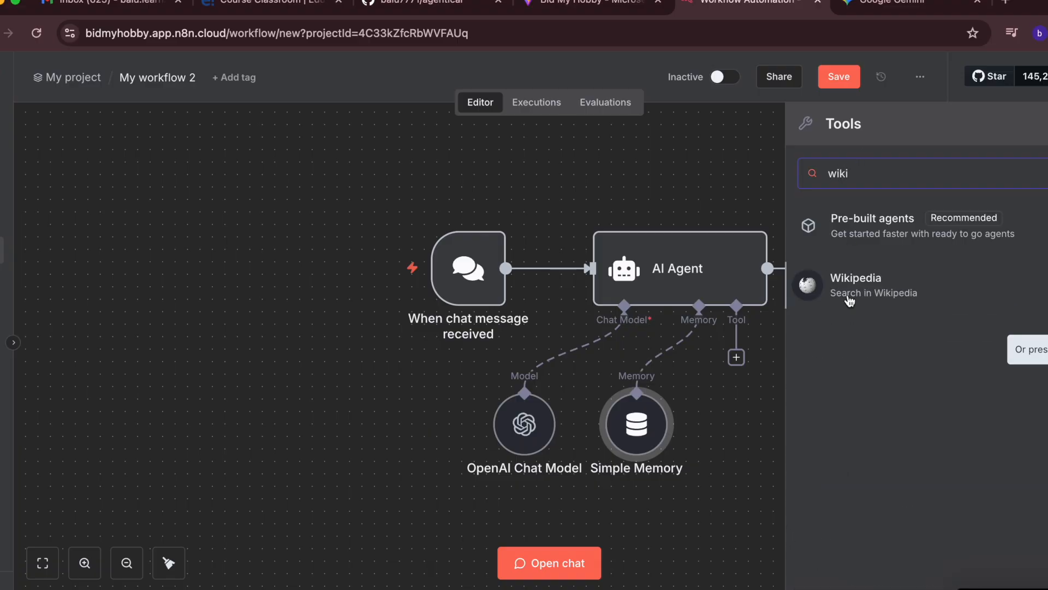
pyautogui.click(849, 300)
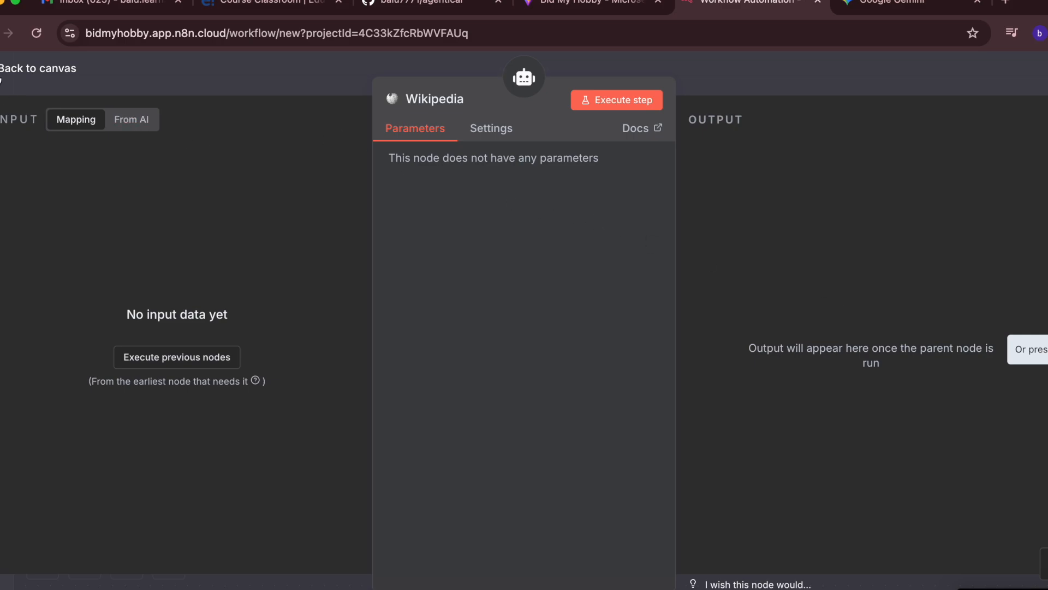
pyautogui.click(33, 68)
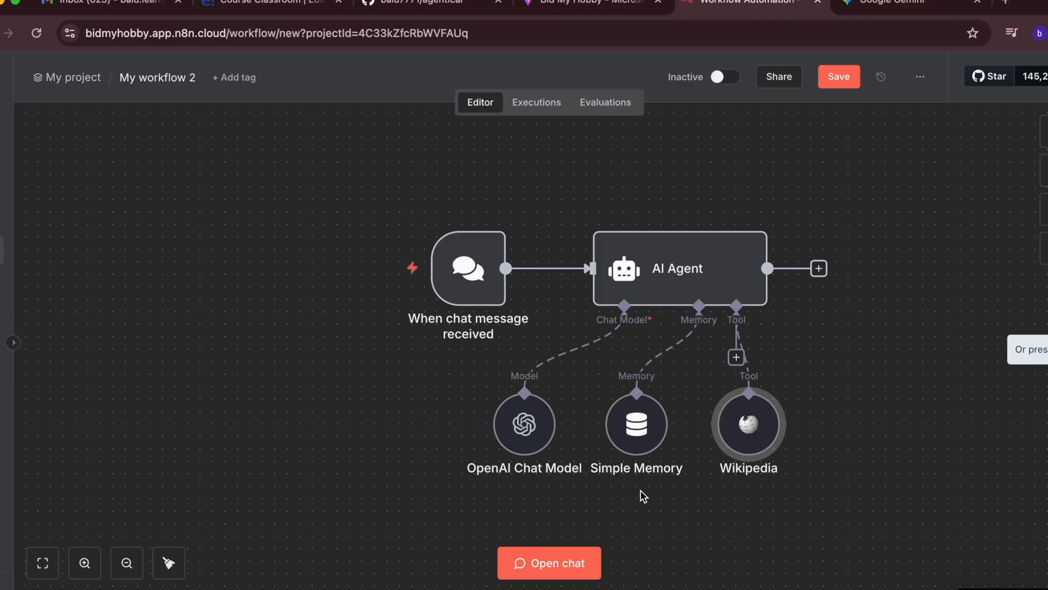
# Test the workflow in its chat with the question "who is pawan Kalyan?" and read through the reply.
pyautogui.click(550, 563)
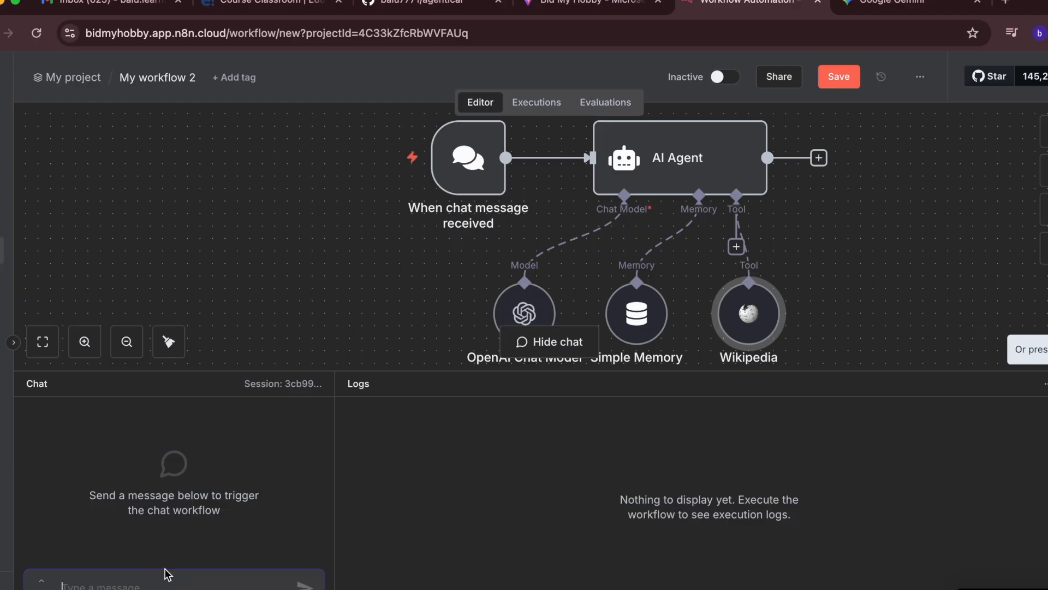
pyautogui.write('who is pawan Kalyan?')
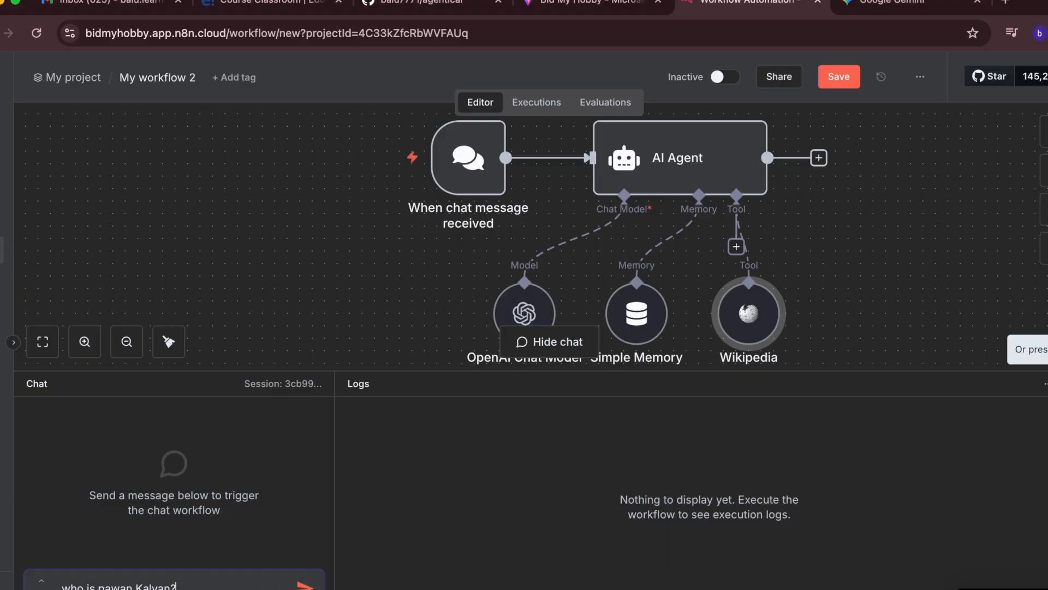
pyautogui.press('Return')
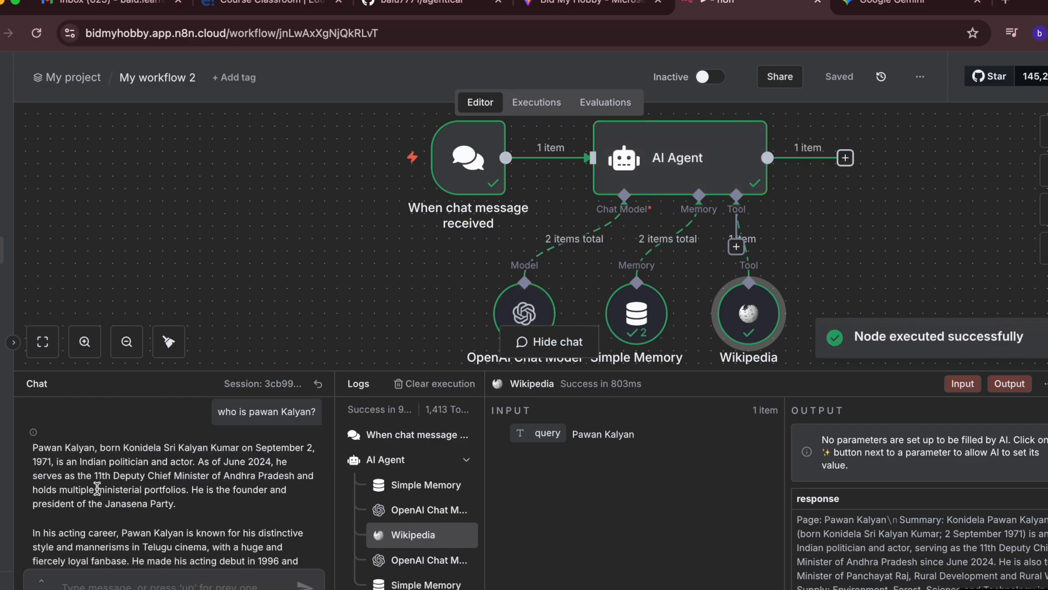
pyautogui.scroll(-1, 118, 493)
pyautogui.scroll(-3, 117, 489)
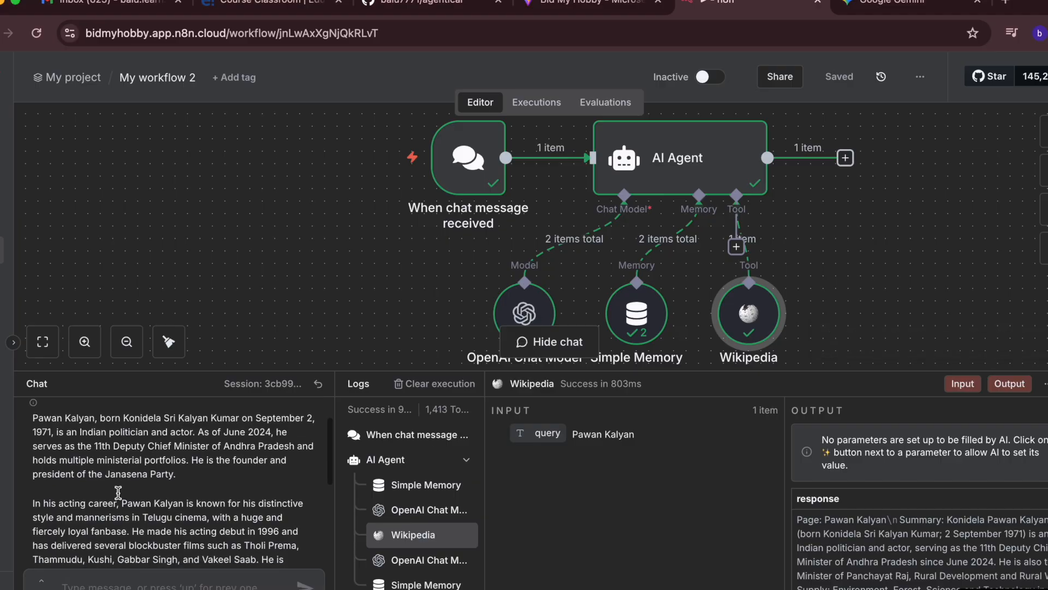
# Read the chat reply about Pawan Kalyan through to its closing line, return to its start, and close the chat.
pyautogui.moveTo(103, 425); pyautogui.dragTo(203, 443)
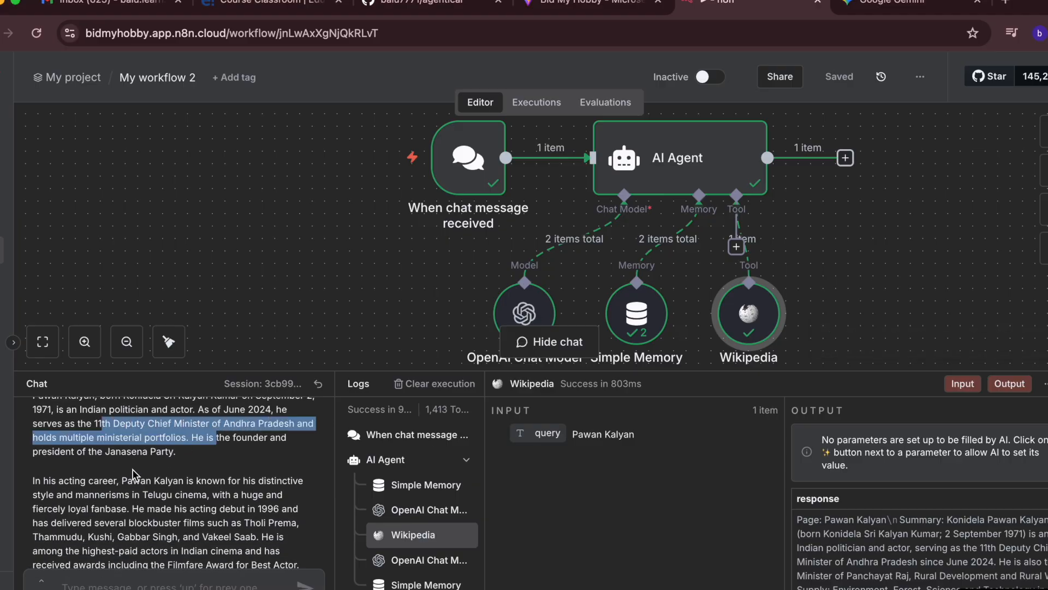
pyautogui.scroll(-5, 133, 474)
pyautogui.scroll(5, 133, 474)
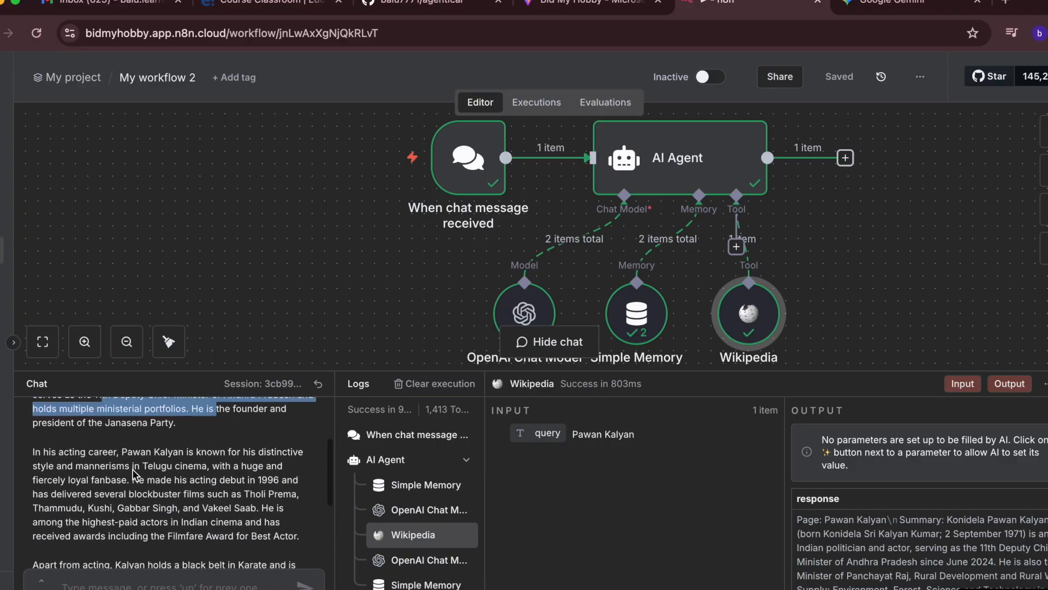
pyautogui.scroll(-8, 133, 474)
pyautogui.scroll(-2, 133, 474)
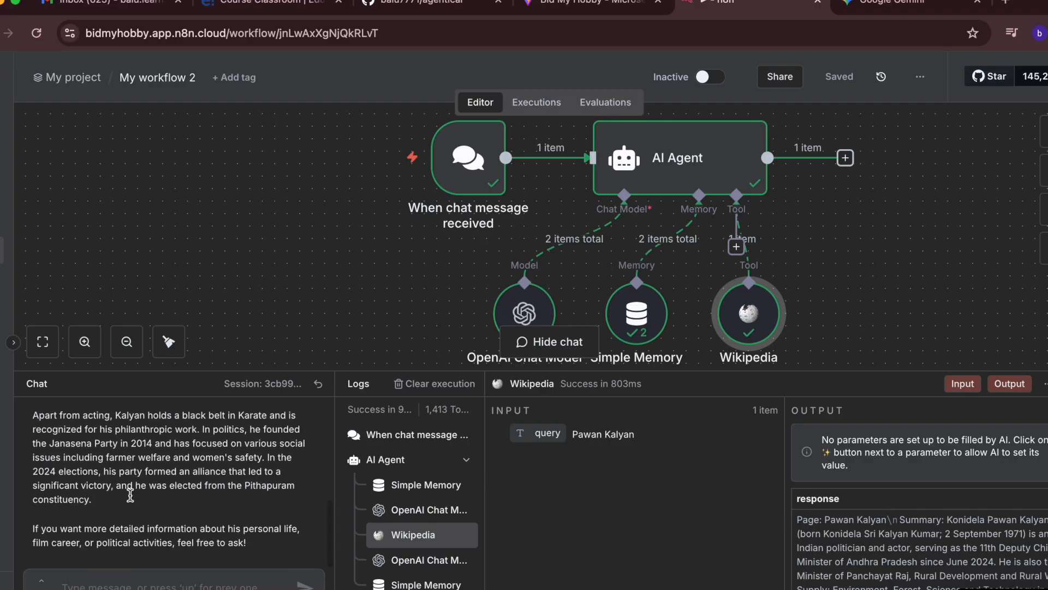
pyautogui.moveTo(102, 529); pyautogui.dragTo(207, 547)
pyautogui.click(161, 555)
pyautogui.scroll(5, 249, 515)
pyautogui.scroll(5, 249, 516)
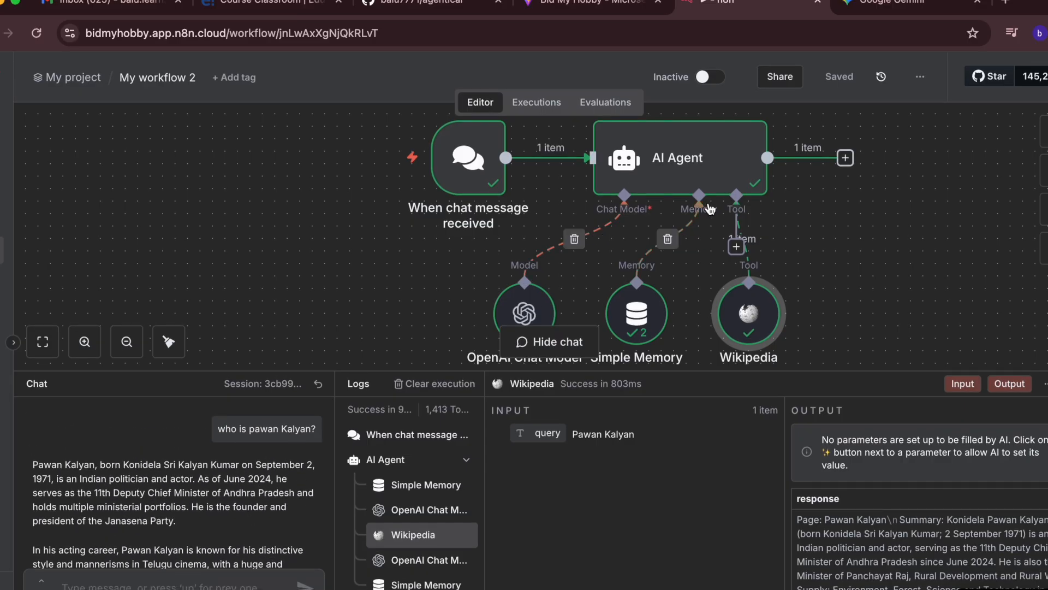
pyautogui.click(1047, 383)
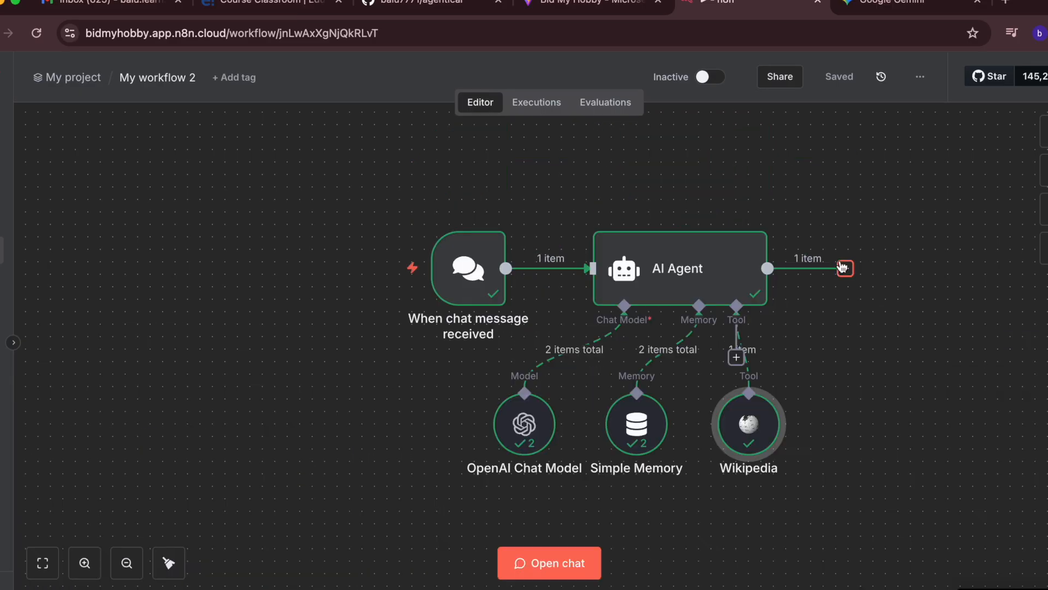
# Find Sentiment Analysis with the search term "Sentim" and add it after the AI Agent's output.
pyautogui.click(846, 272)
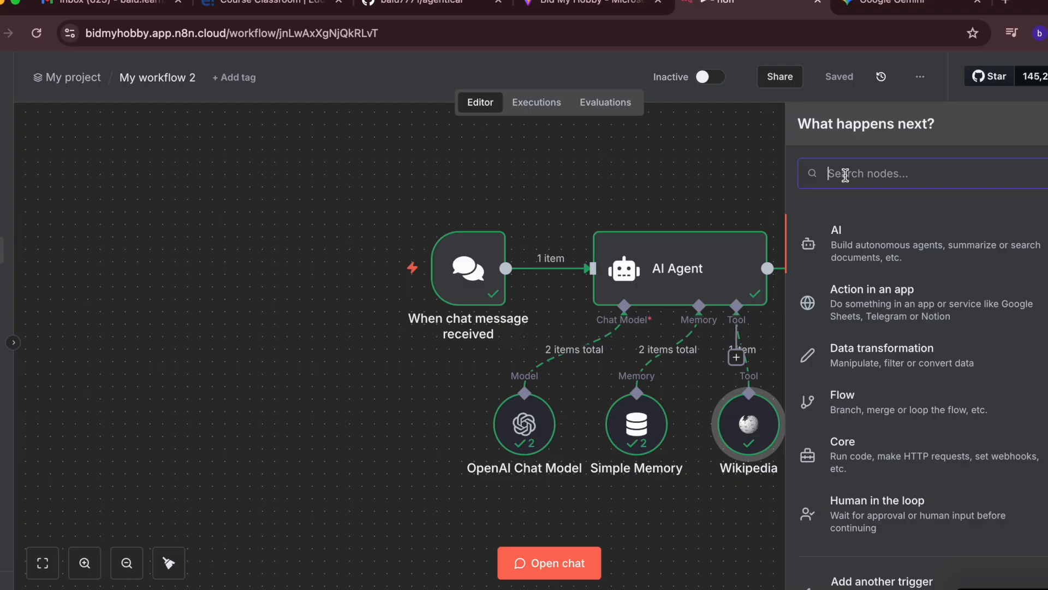
pyautogui.write('Sent')
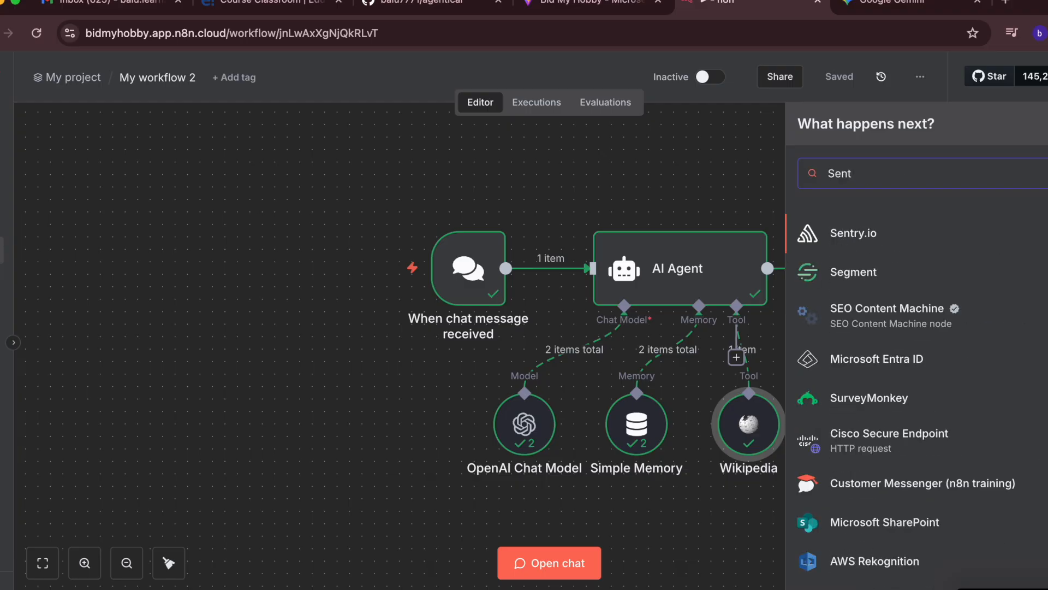
pyautogui.write('im')
pyautogui.press('BackSpace')
pyautogui.press('BackSpace')
pyautogui.write('im')
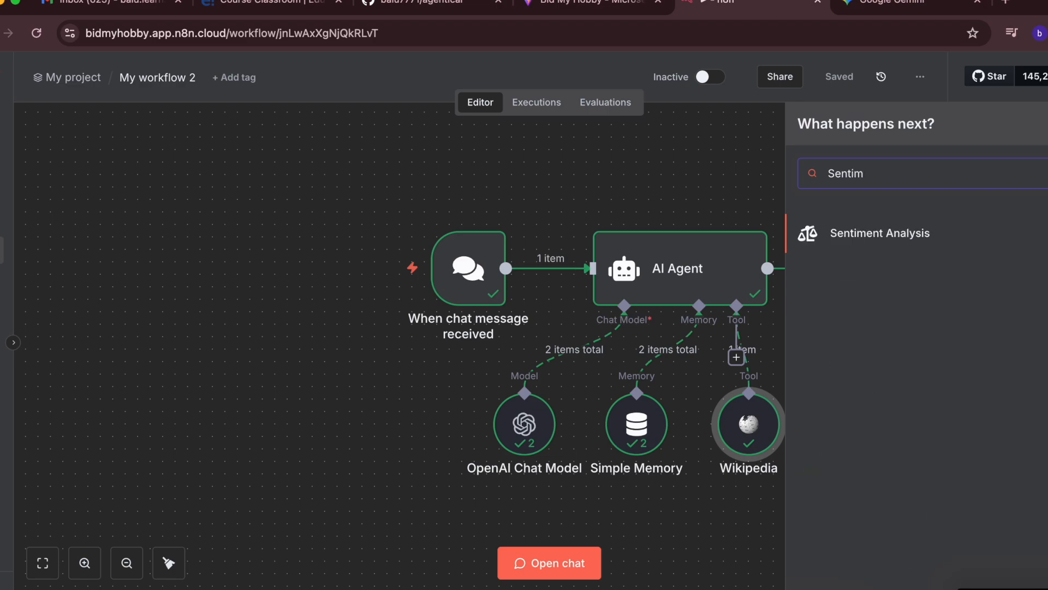
pyautogui.click(850, 230)
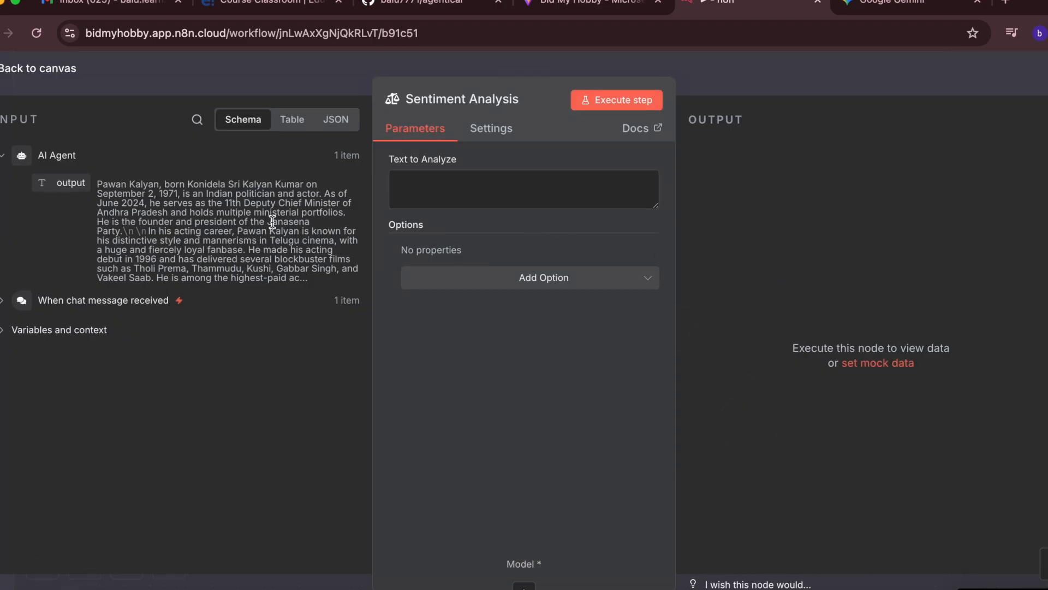
# Map the AI Agent's output field into the Sentiment Analysis node's Text to Analyze, try executing the node, and return to the canvas.
pyautogui.moveTo(62, 185); pyautogui.dragTo(447, 207)
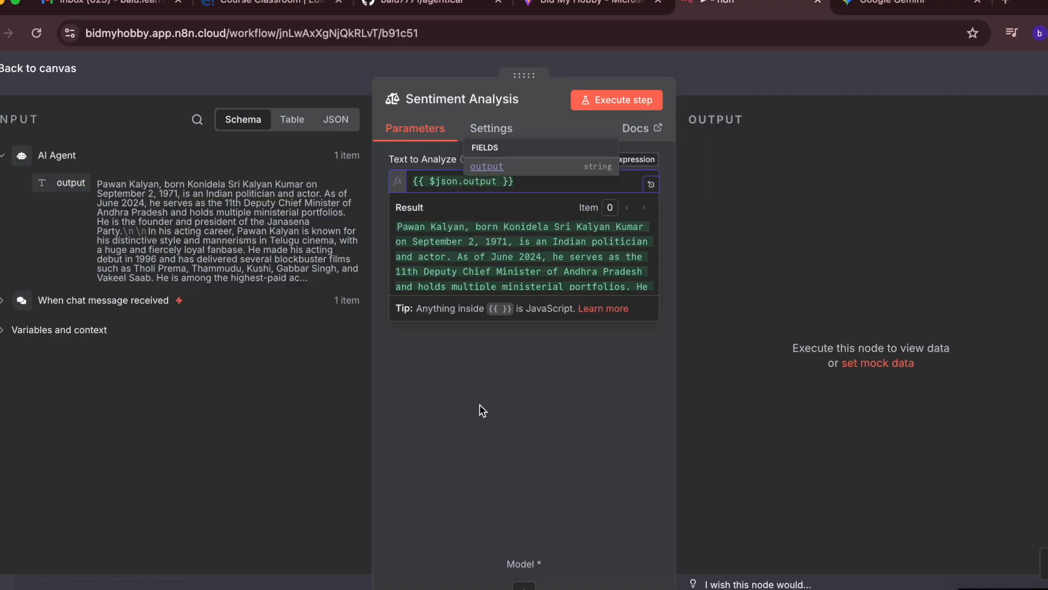
pyautogui.click(608, 101)
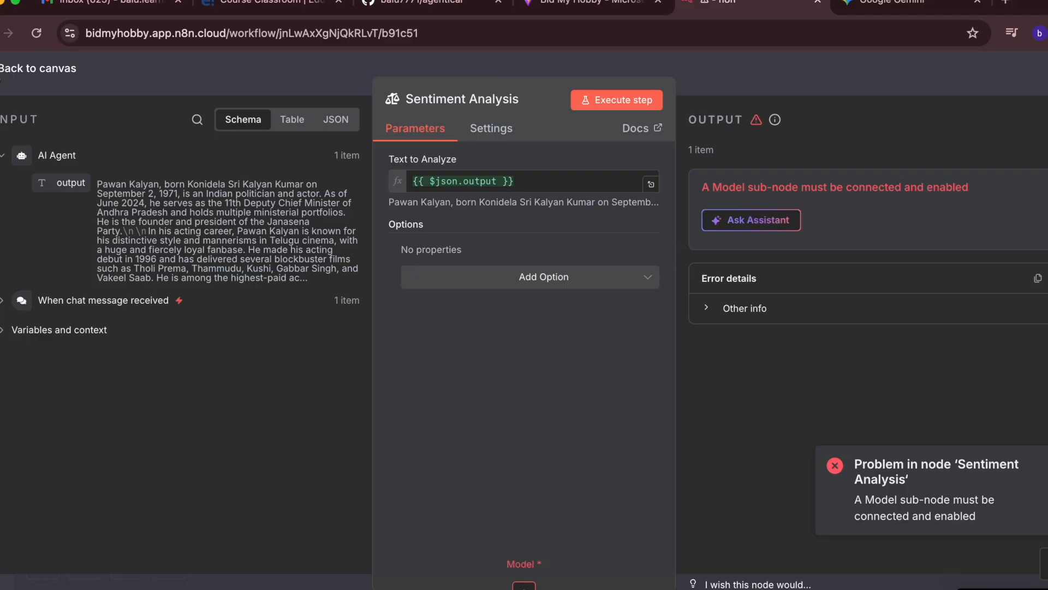
pyautogui.press('Escape')
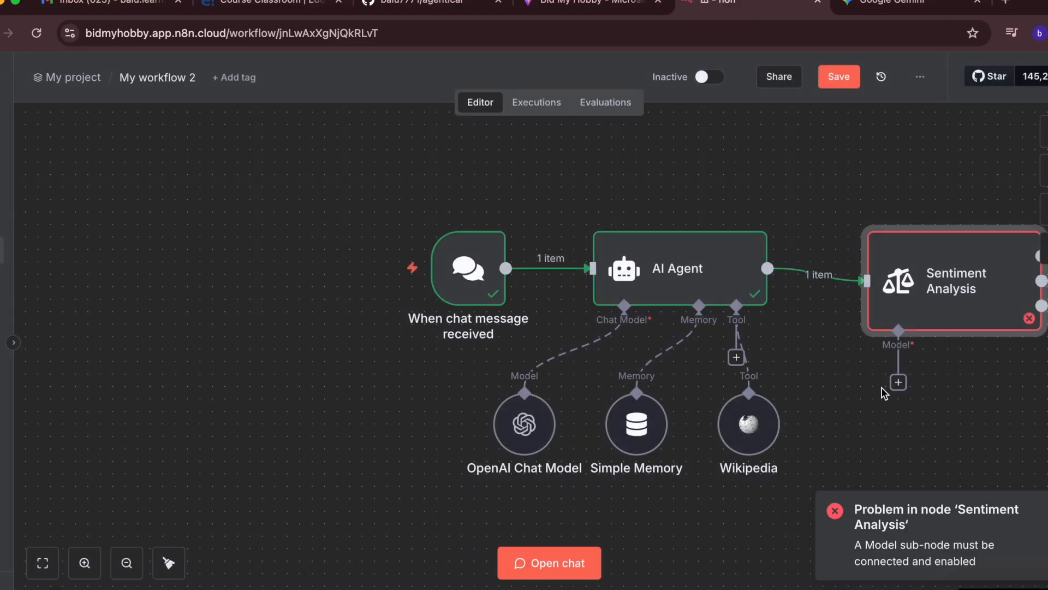
# Attach an OpenAI Chat Model to the Sentiment Analysis node, keeping the OpenAi account 2 credential and the gpt-4.1-mini model.
pyautogui.click(899, 382)
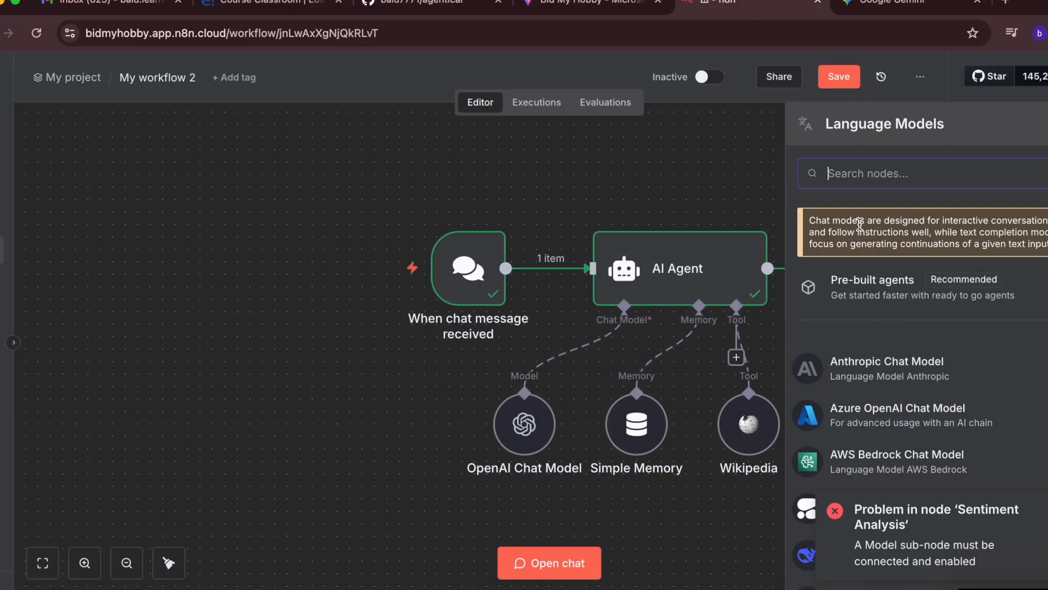
pyautogui.write('open')
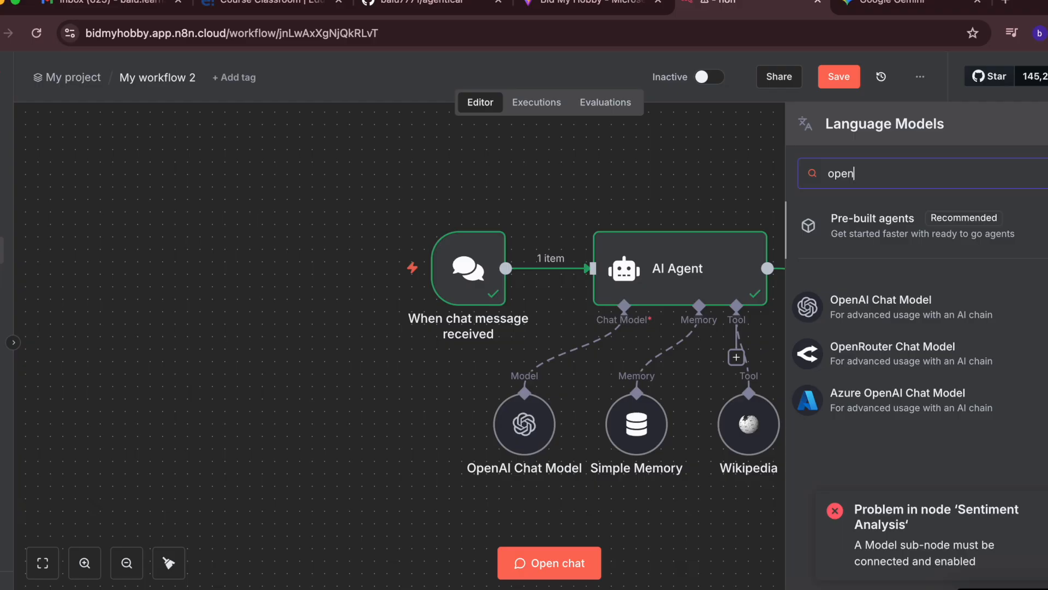
pyautogui.click(819, 309)
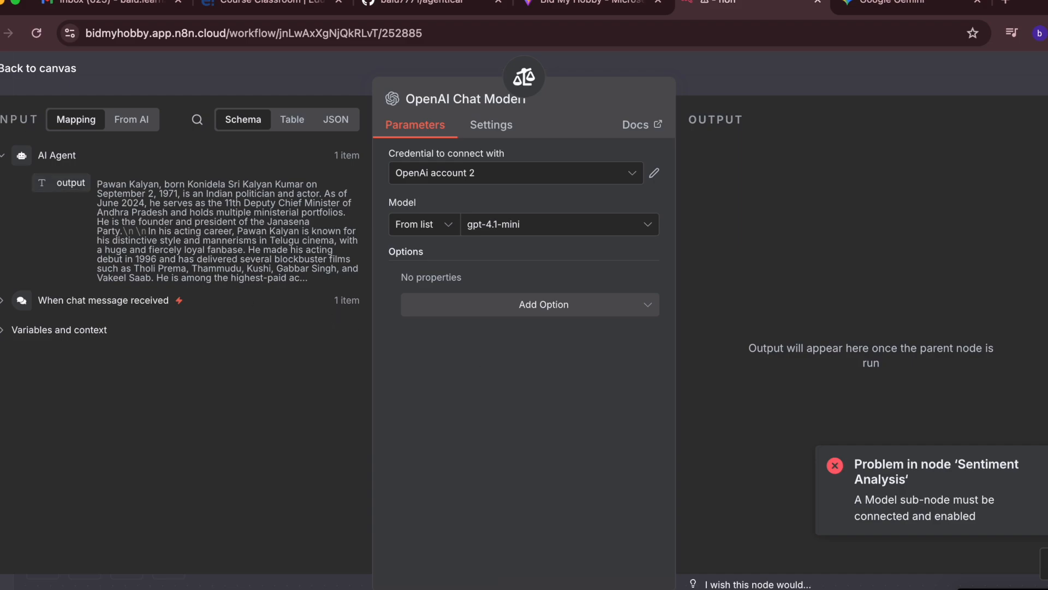
pyautogui.press('Escape')
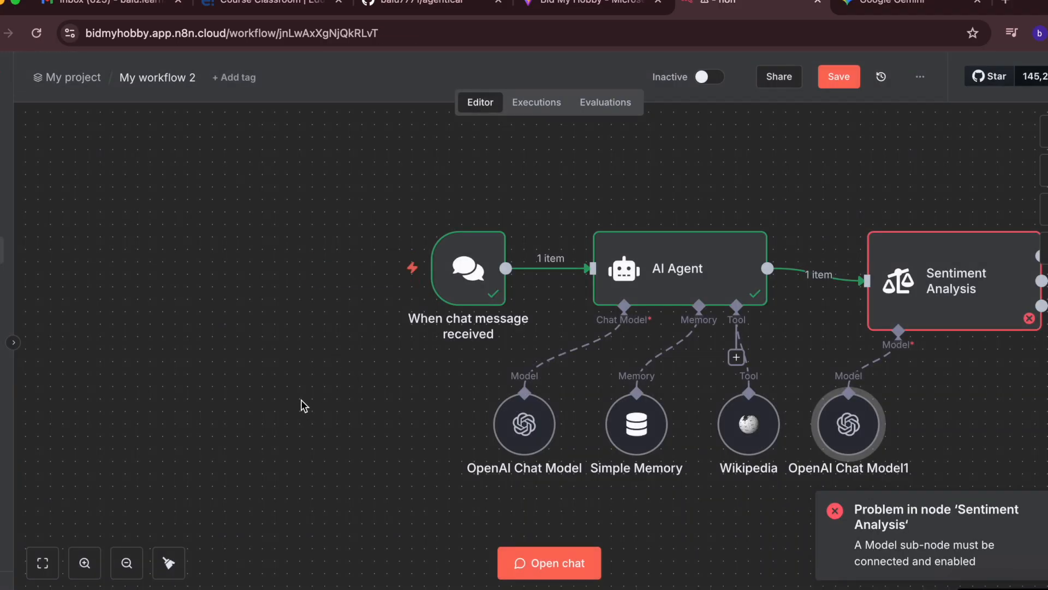
# Run the Sentiment Analysis node from the canvas and look at which nodes could follow its Positive branch without adding any.
pyautogui.click(970, 288)
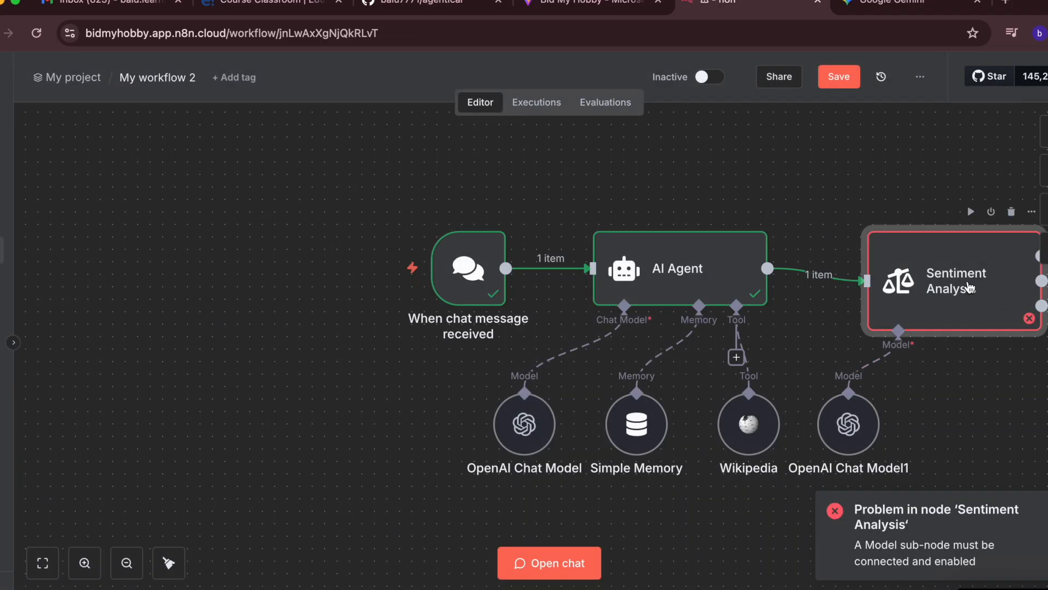
pyautogui.click(971, 214)
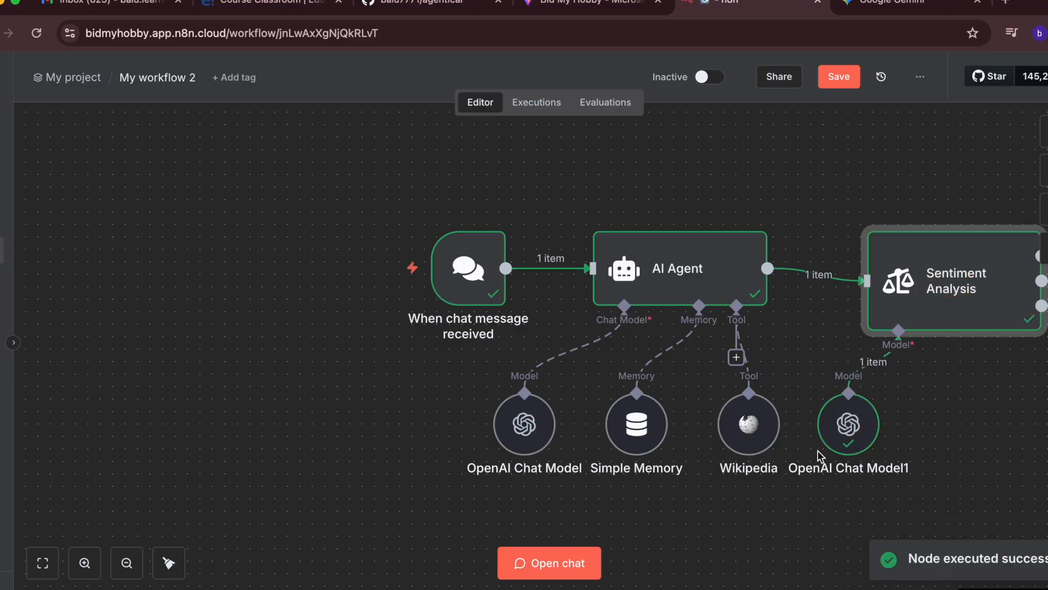
pyautogui.hscroll(3, 313, 418)
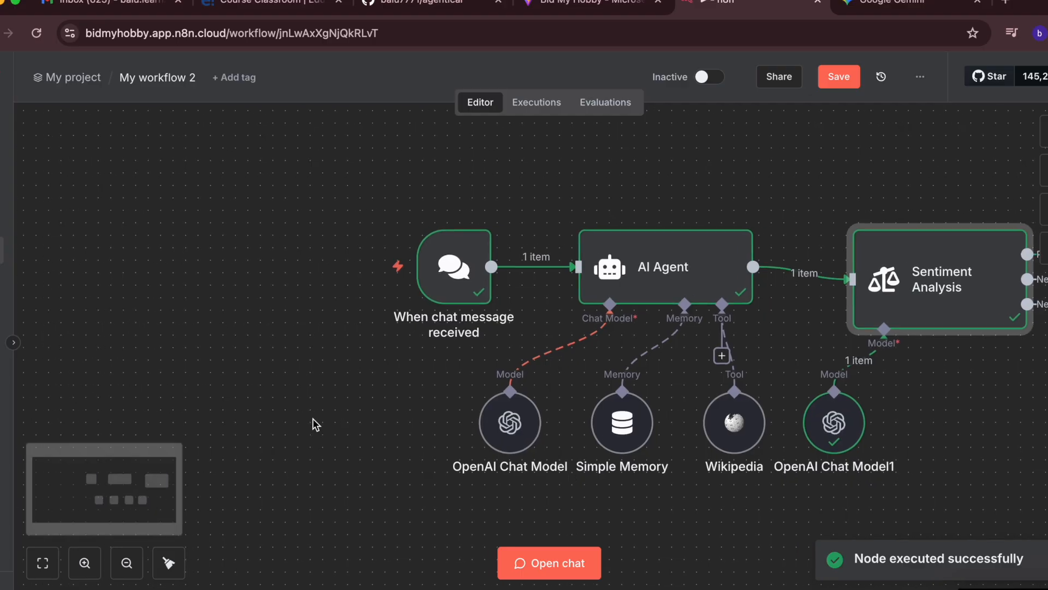
pyautogui.hscroll(3, 313, 419)
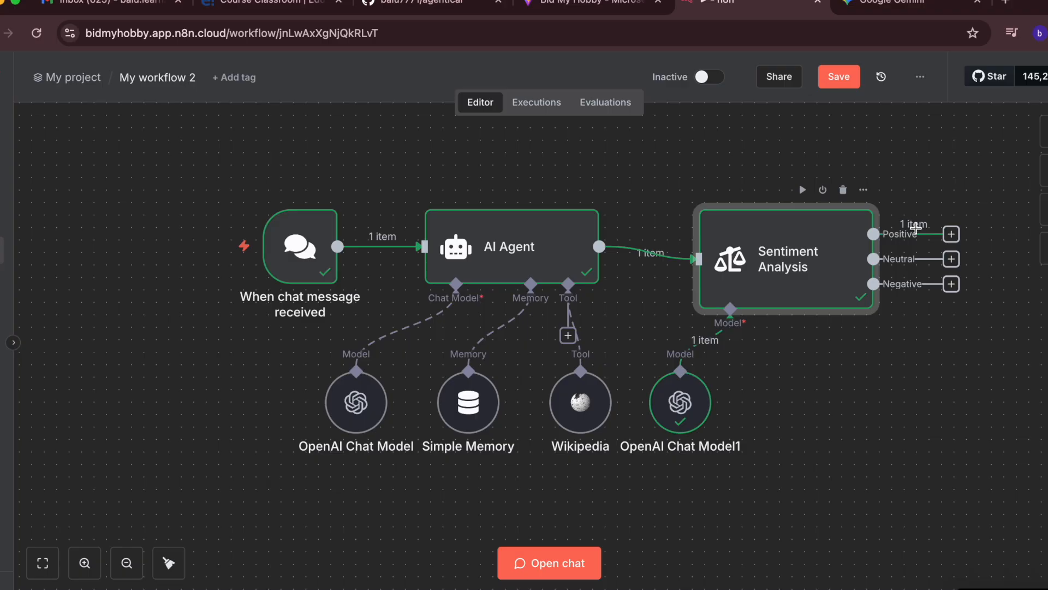
pyautogui.click(953, 235)
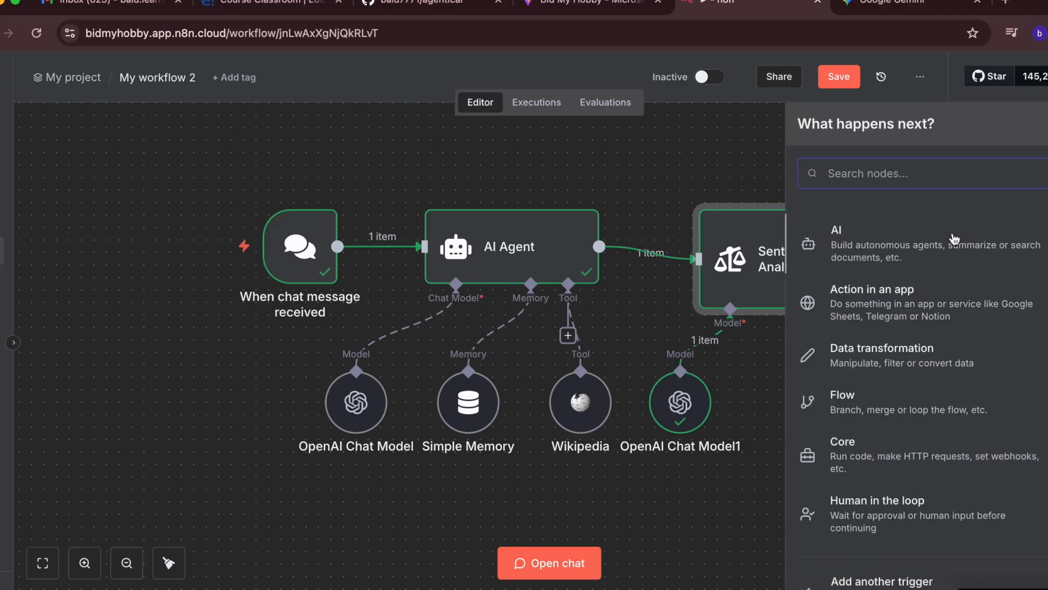
pyautogui.click(707, 147)
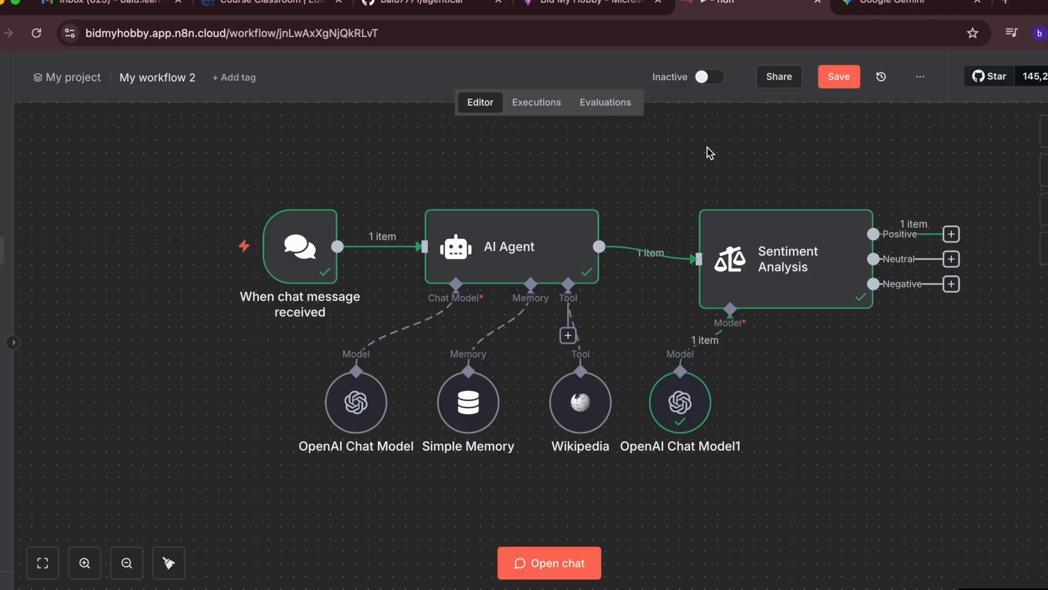
# Test the extended workflow in its chat with the question "how is he doing in politics" and check the Sentiment Analysis output.
pyautogui.click(550, 567)
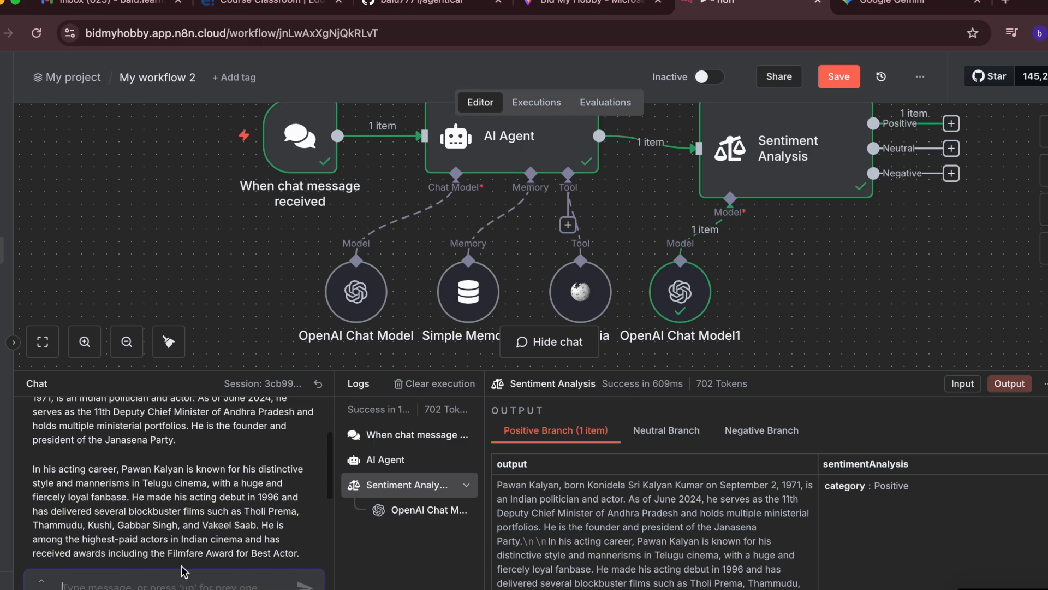
pyautogui.write('hd')
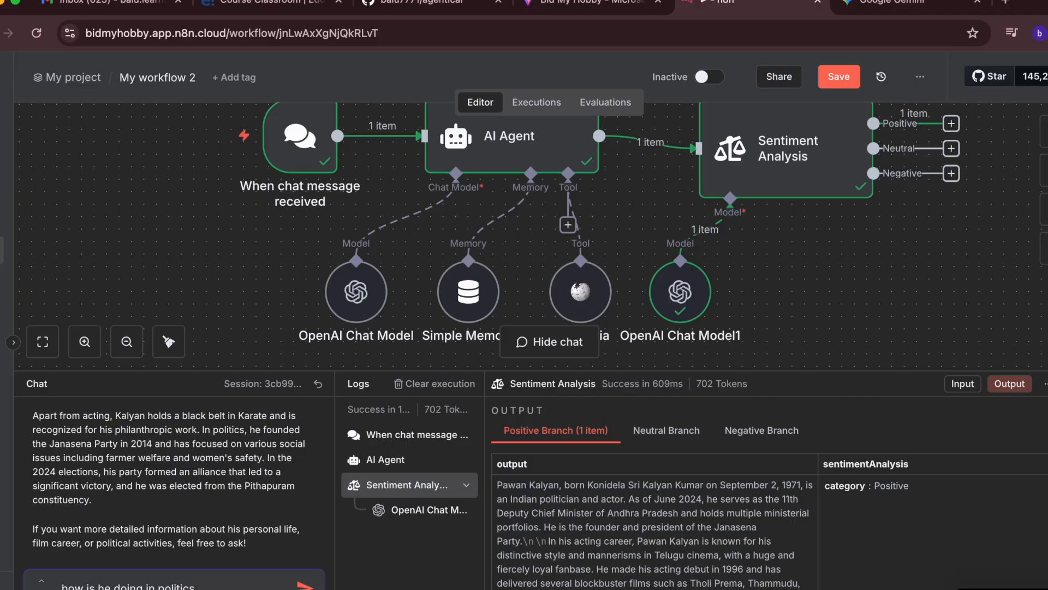
pyautogui.press('Return')
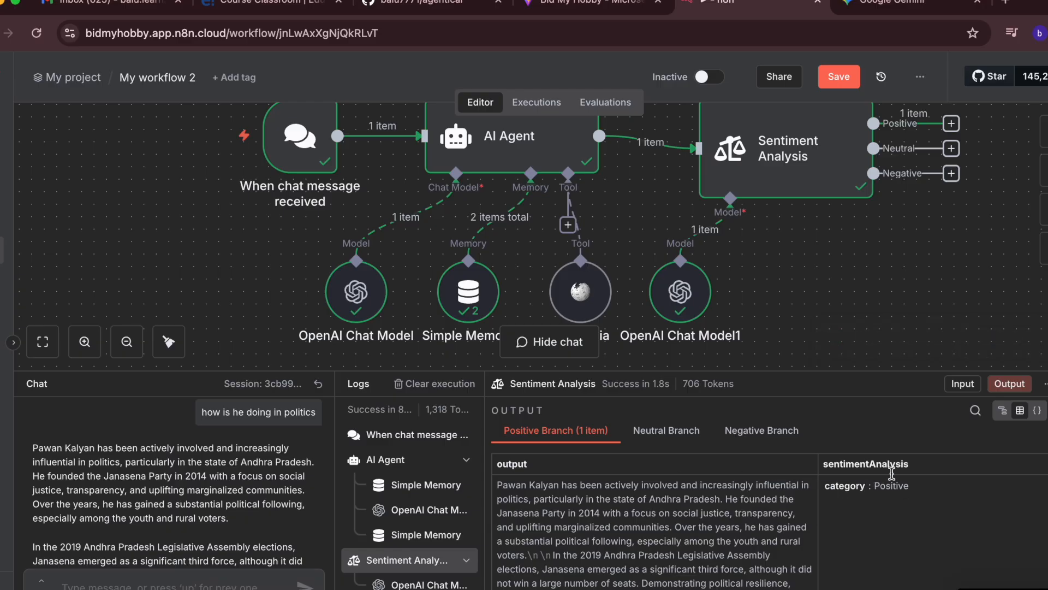
pyautogui.scroll(1, 905, 261)
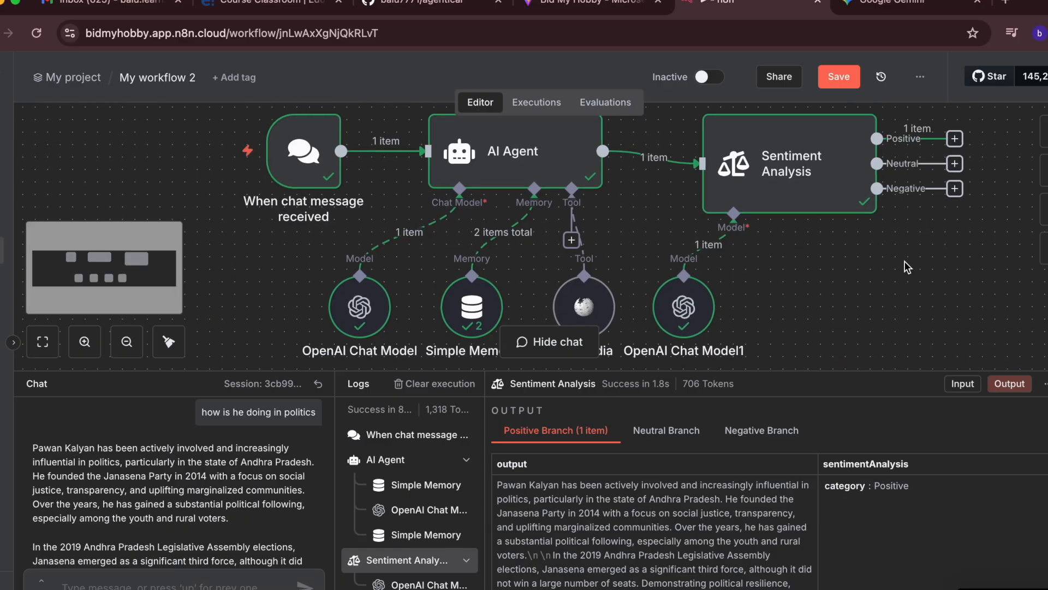